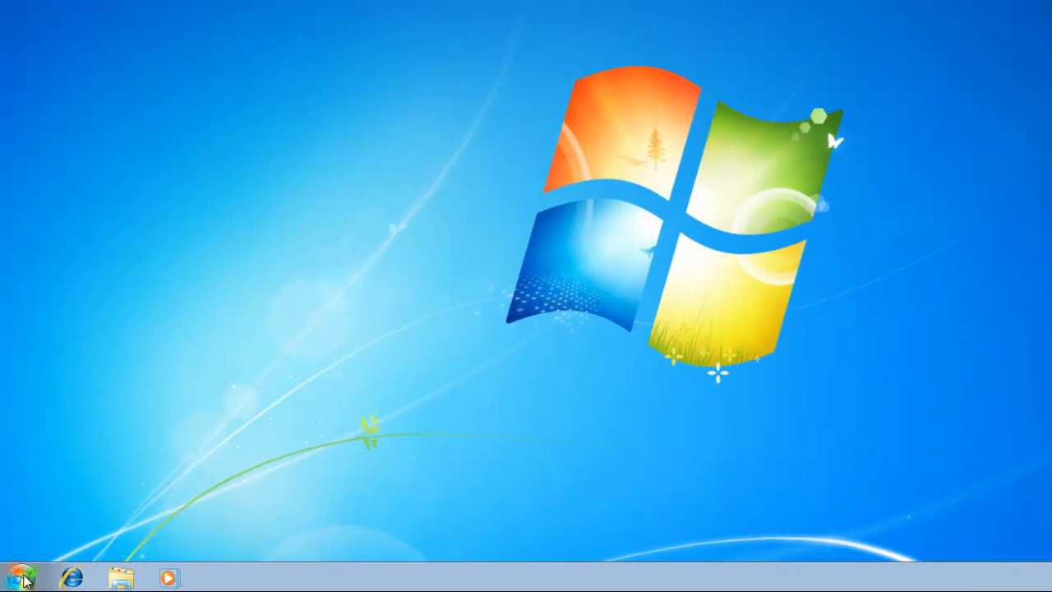
Step: Open the computer's network adapter settings through Control Panel's Network and Sharing Center
click(21, 577)
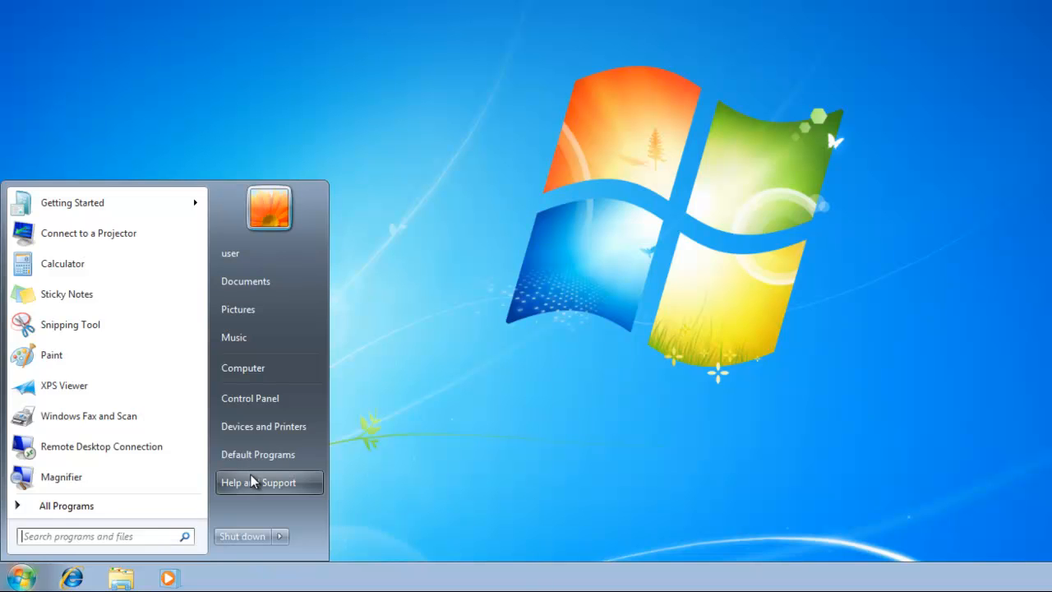
click(265, 396)
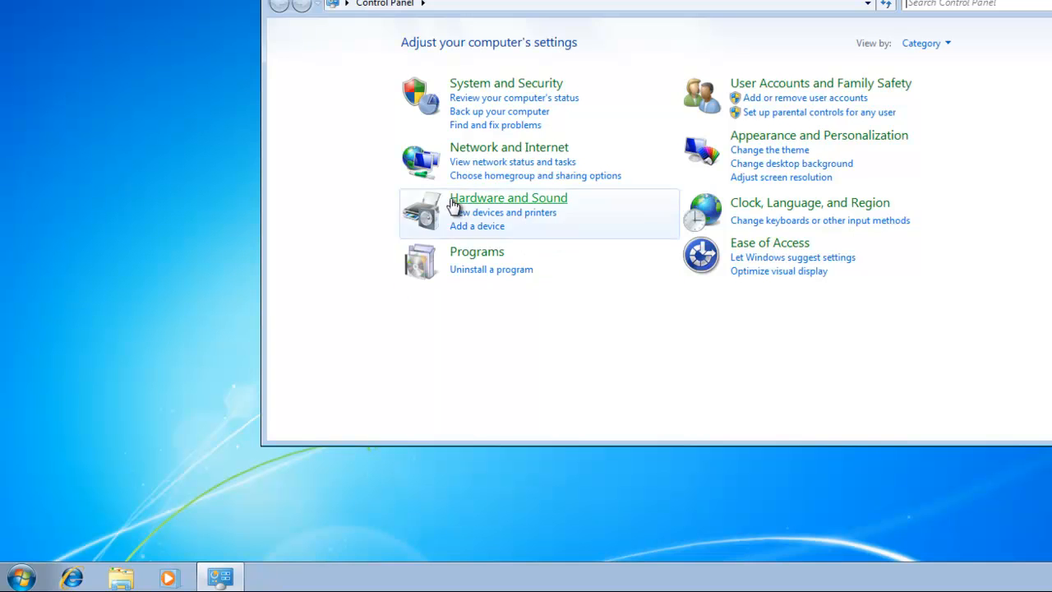
click(490, 151)
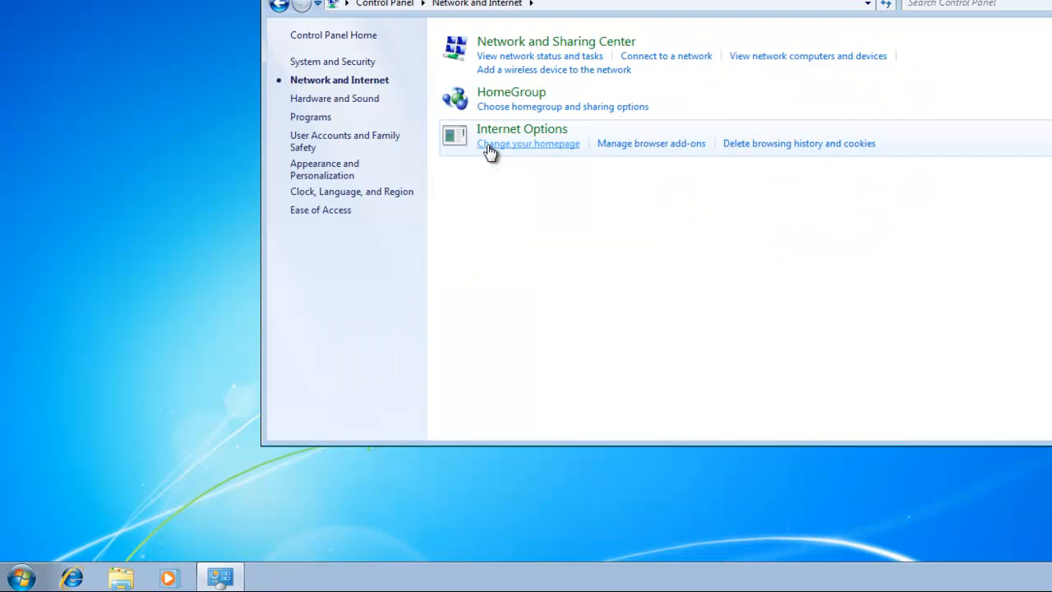
click(546, 43)
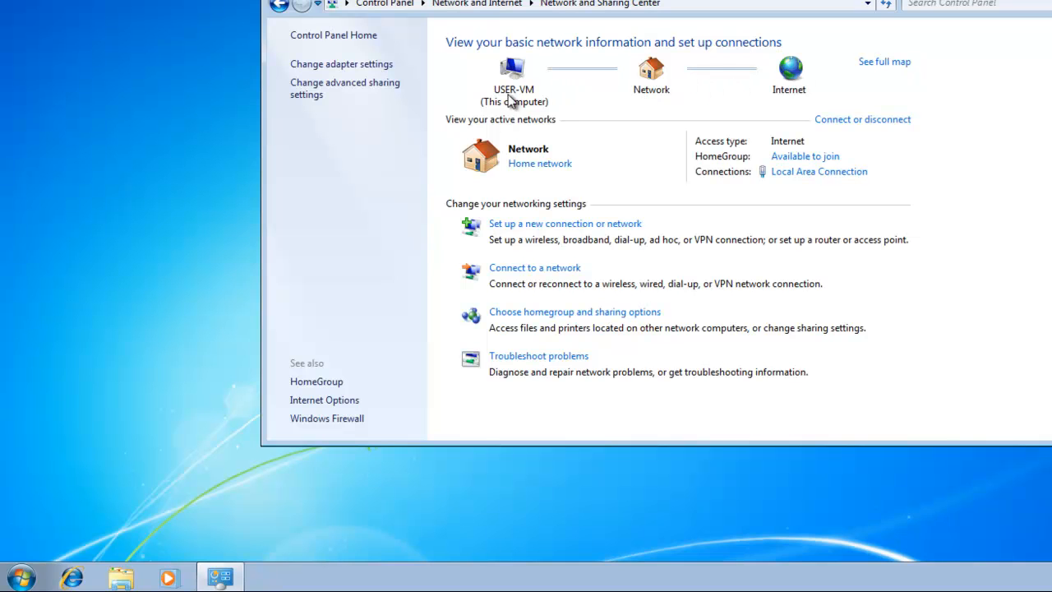
click(339, 66)
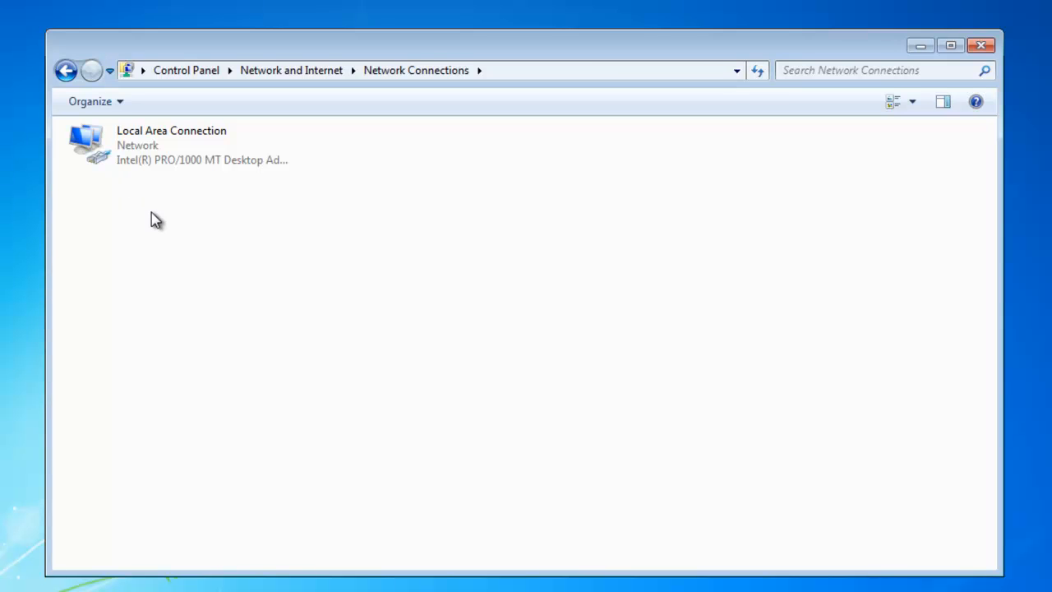
Step: Start setting up a new incoming connection from the Network Connections window
key(alt)
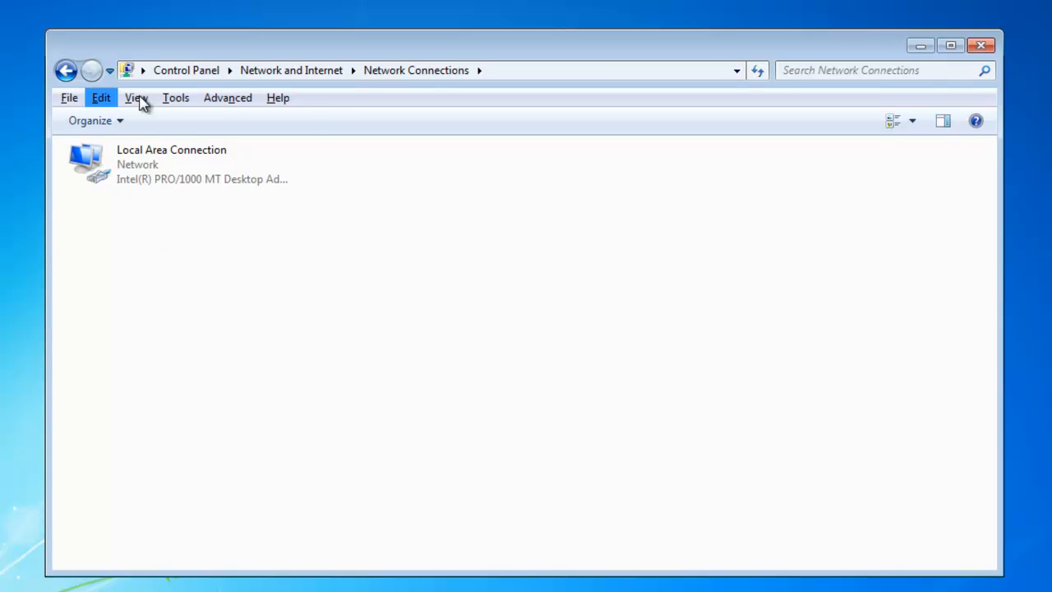
click(71, 104)
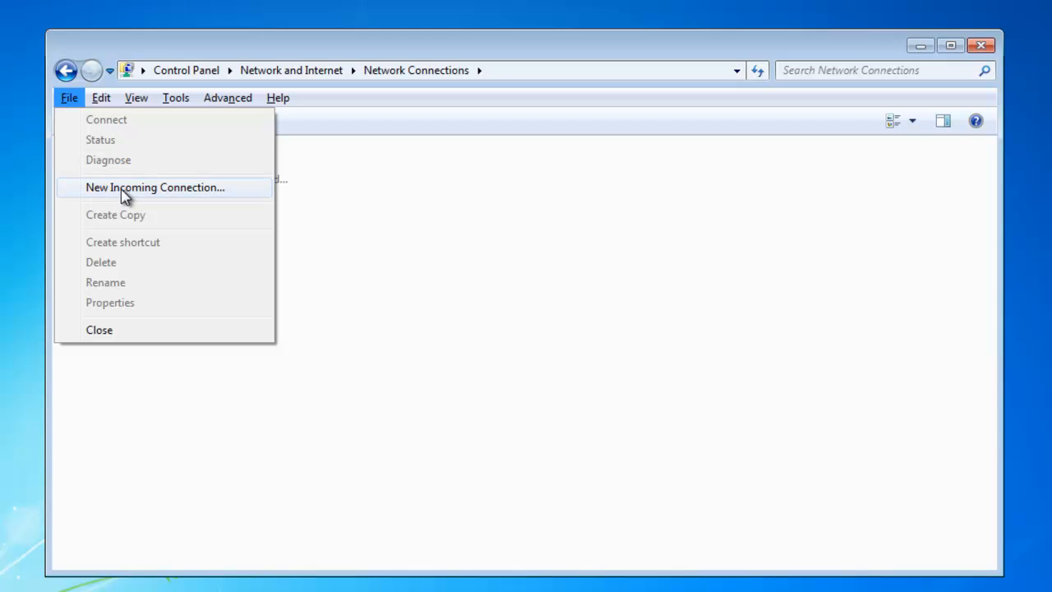
click(244, 192)
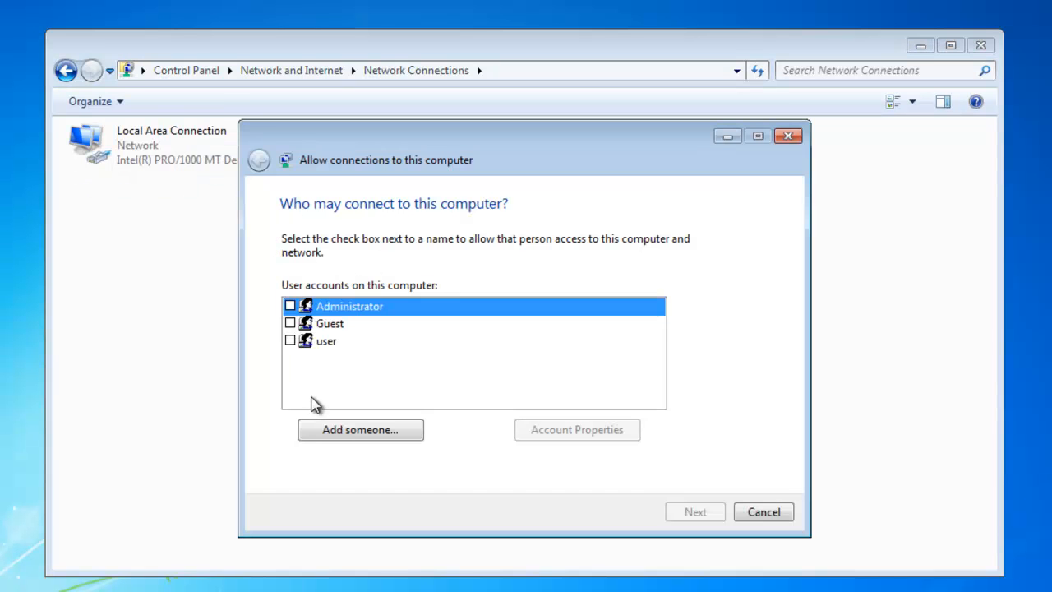
Step: Add a permitted user account named monvpn with the full name VPN, and enter and confirm its password
click(348, 435)
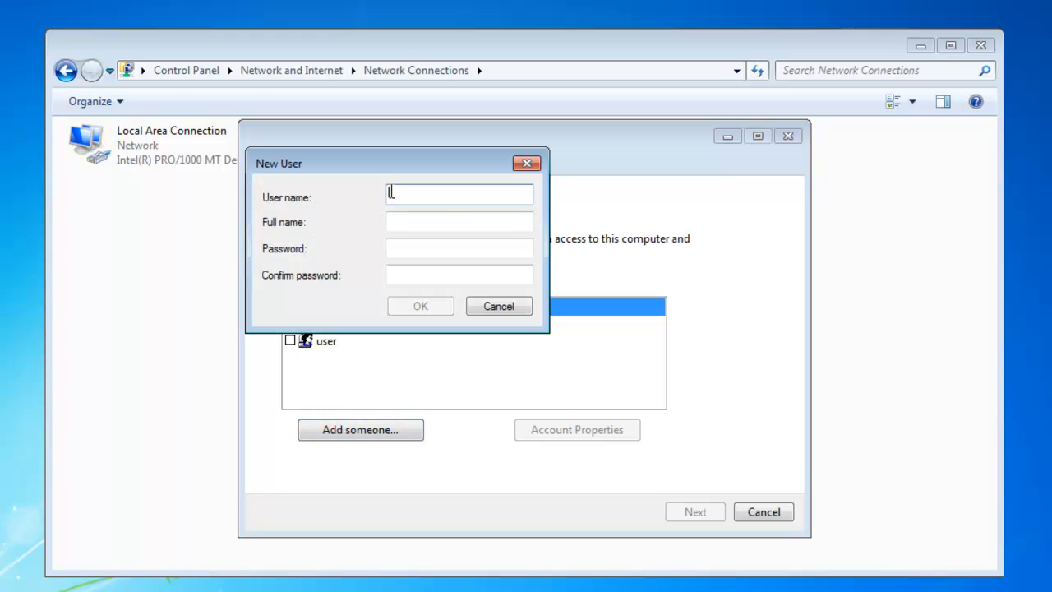
text(monvpn)
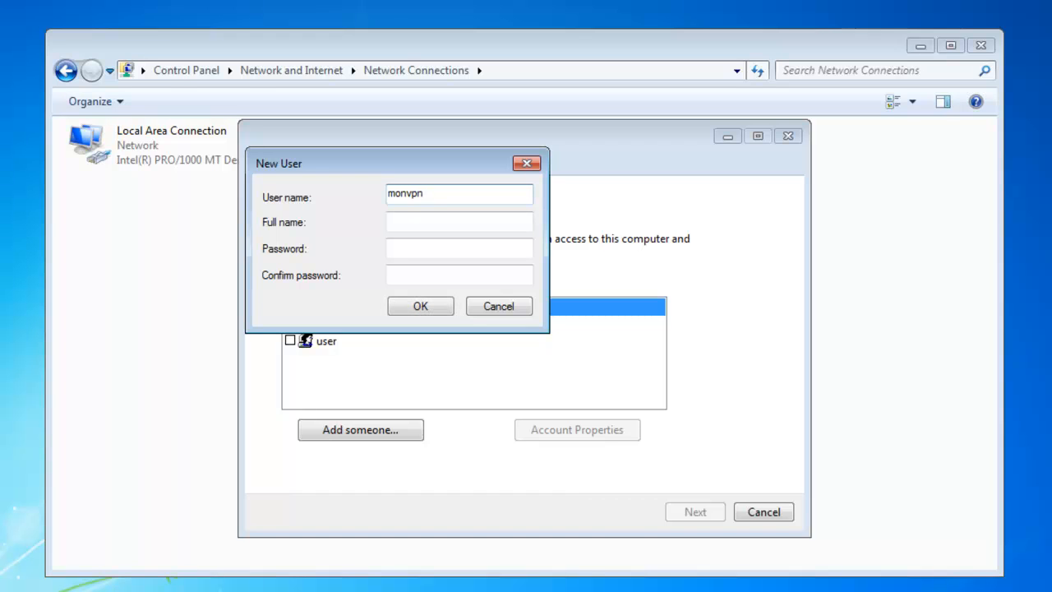
click(459, 221)
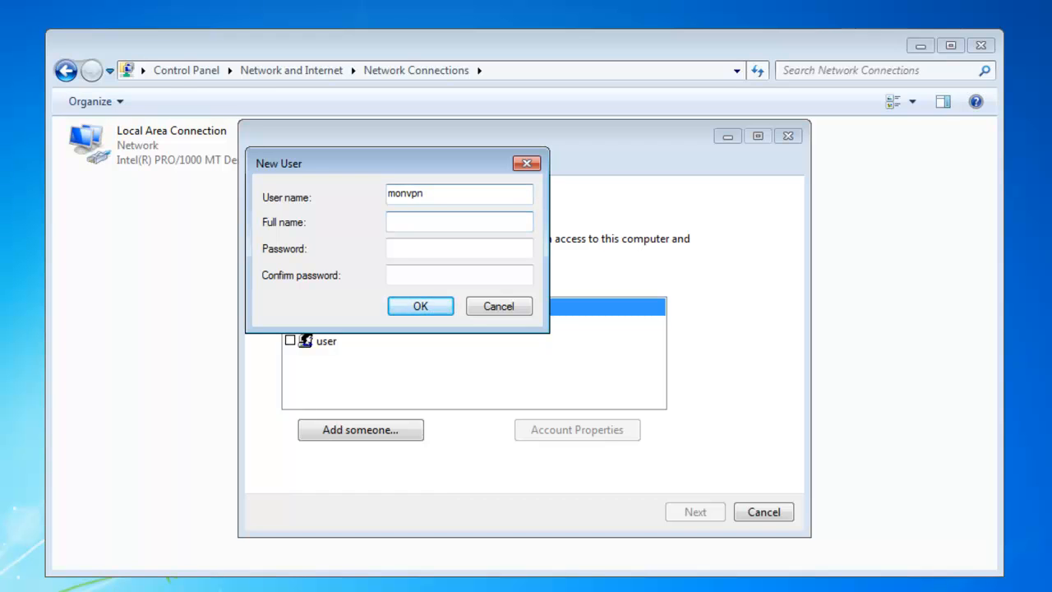
click(460, 248)
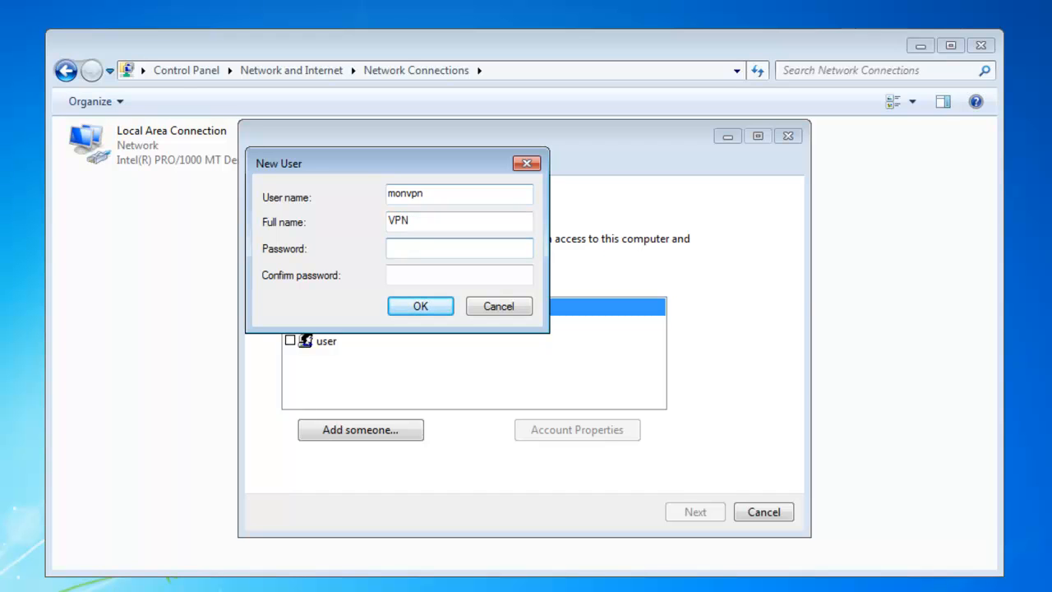
text(••)
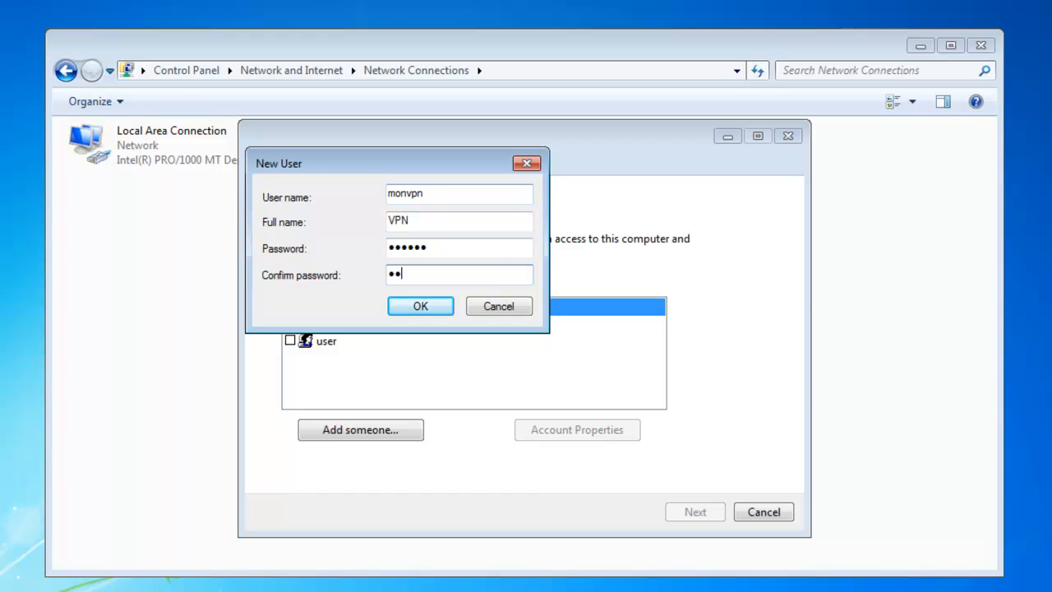
click(434, 313)
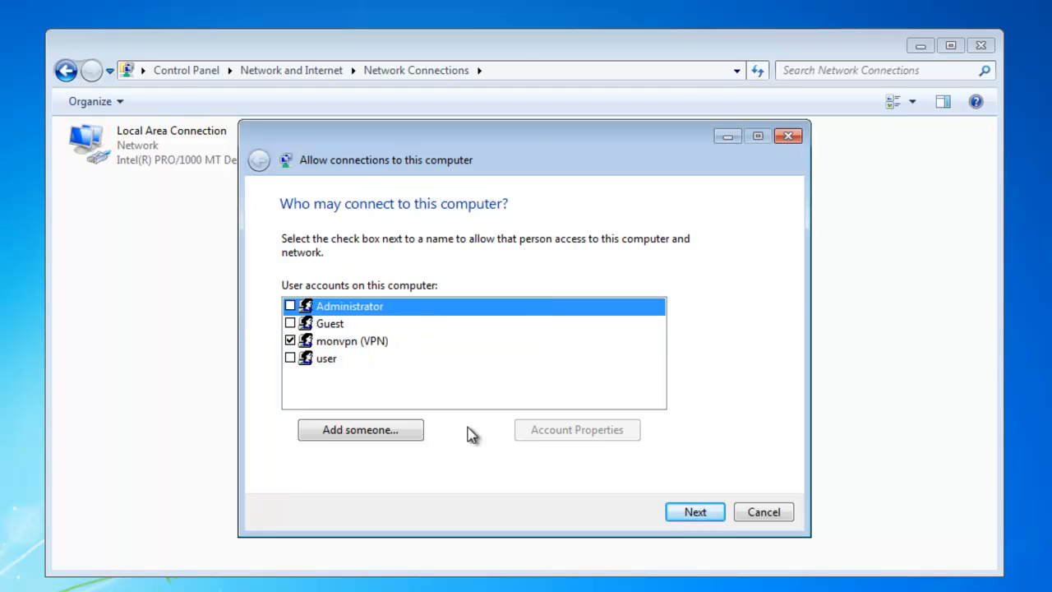
Step: Accept the selected user and allow people to connect through the Internet using a VPN
click(696, 512)
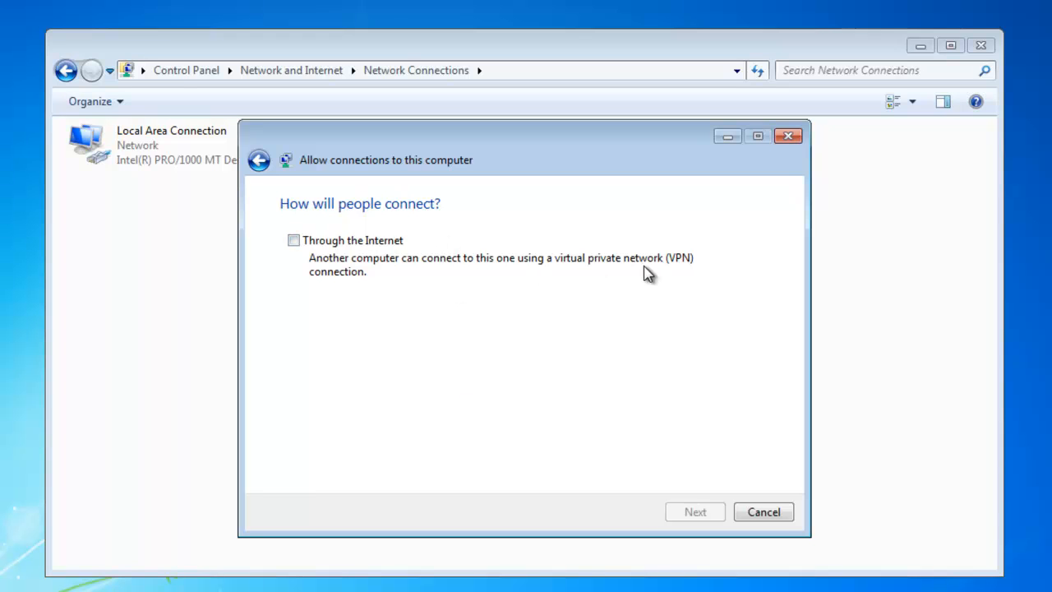
click(295, 241)
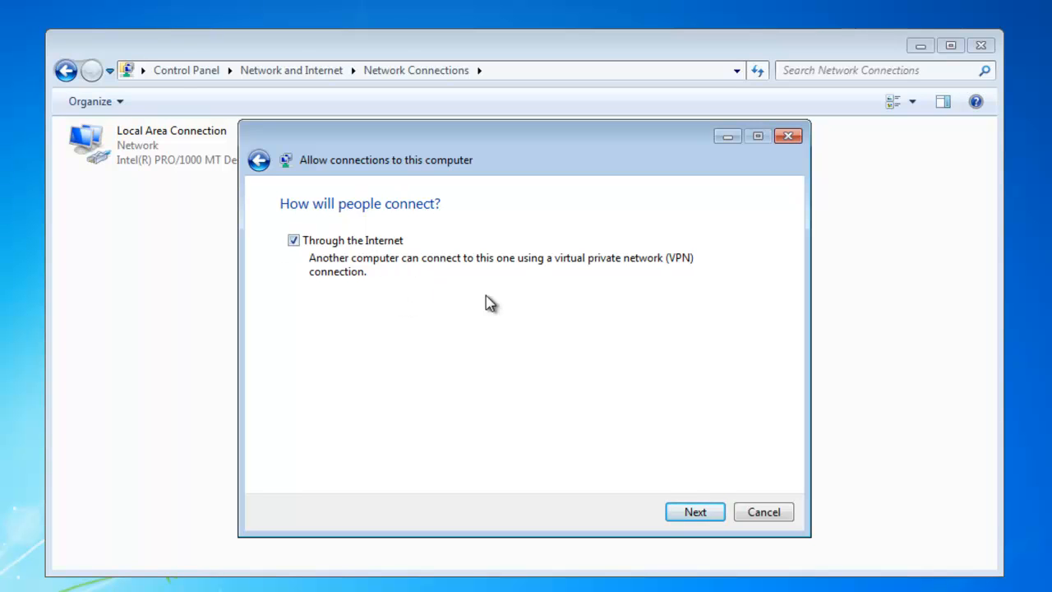
click(697, 521)
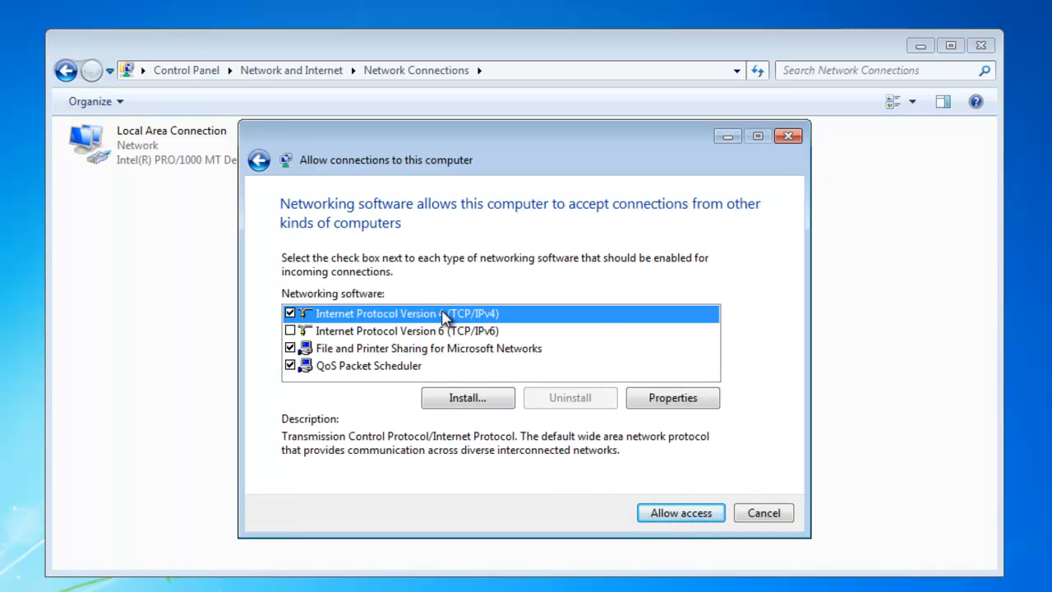
Step: In the IPv4 properties, specify the incoming address range from 192.168.5.1 to 192.168.5.255
click(679, 403)
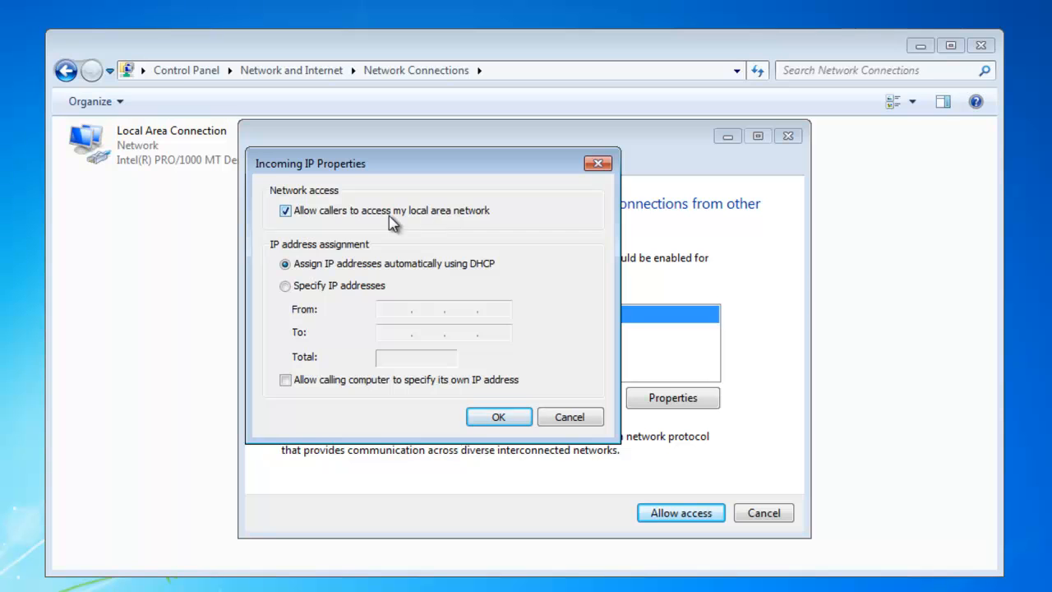
click(287, 288)
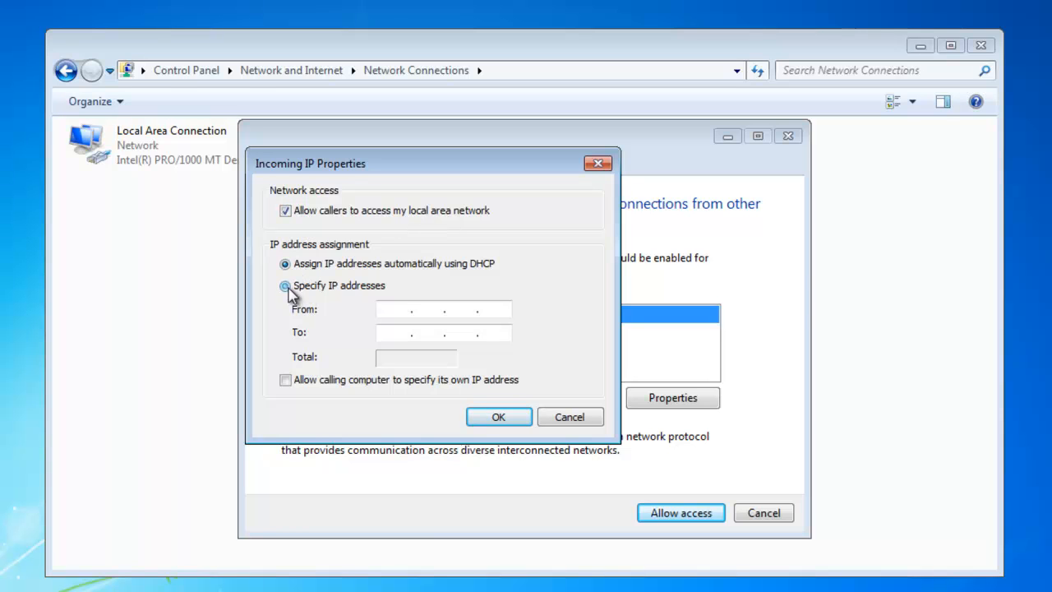
click(387, 313)
text(192)
text(55)
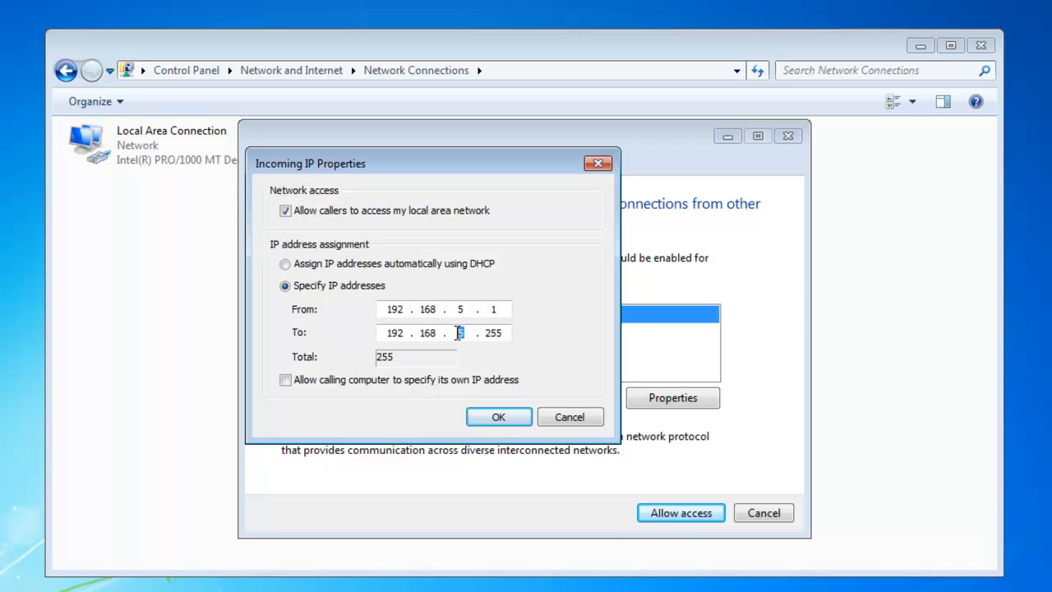
text(68.5)
click(497, 419)
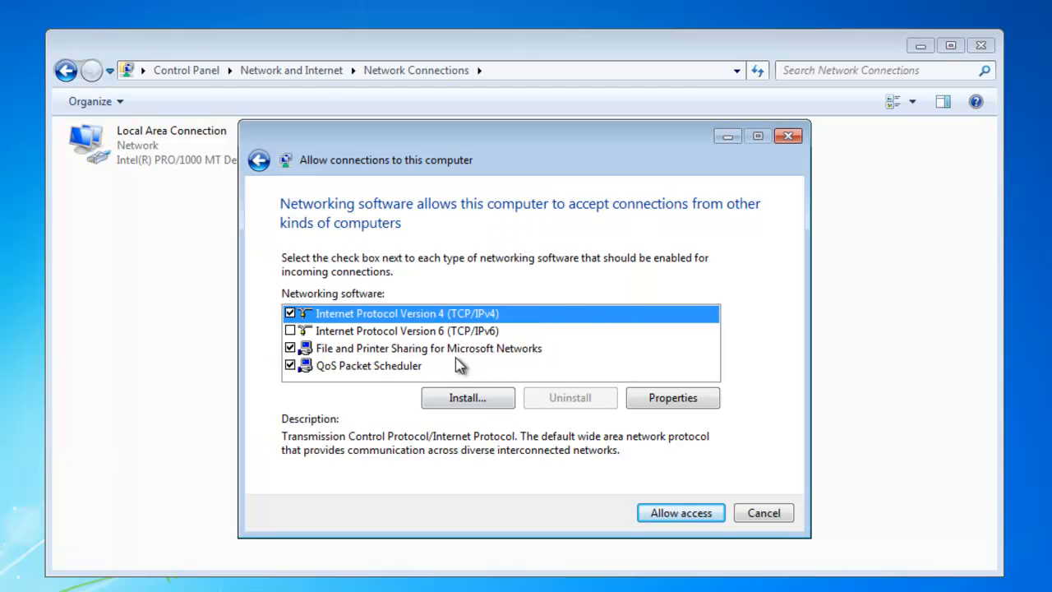
Step: Review the IPv6 and file sharing entries, allow access to the computer and close the incoming connection wizard
click(458, 332)
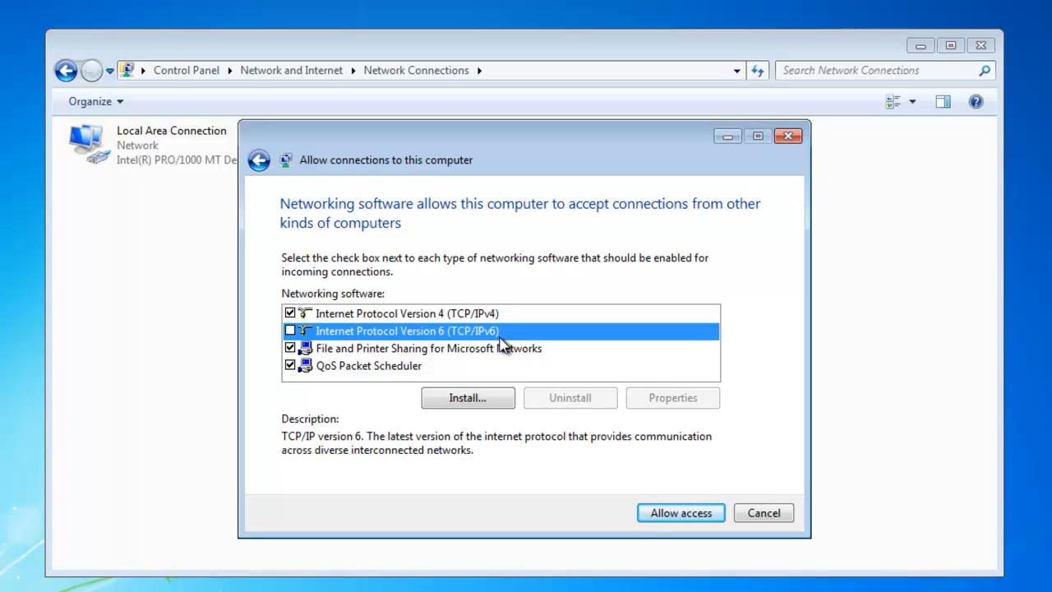
click(364, 350)
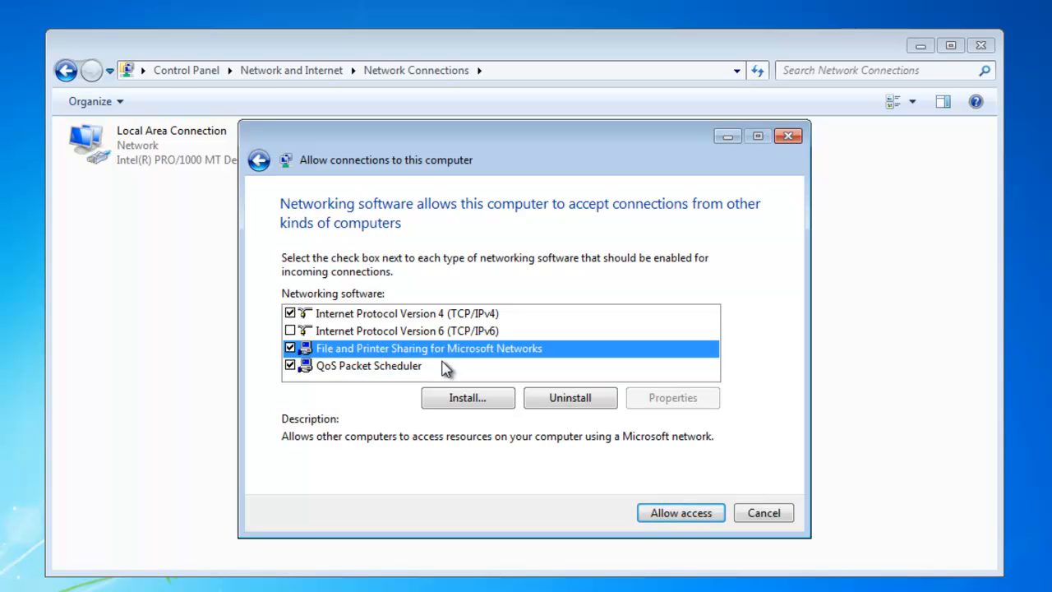
click(682, 516)
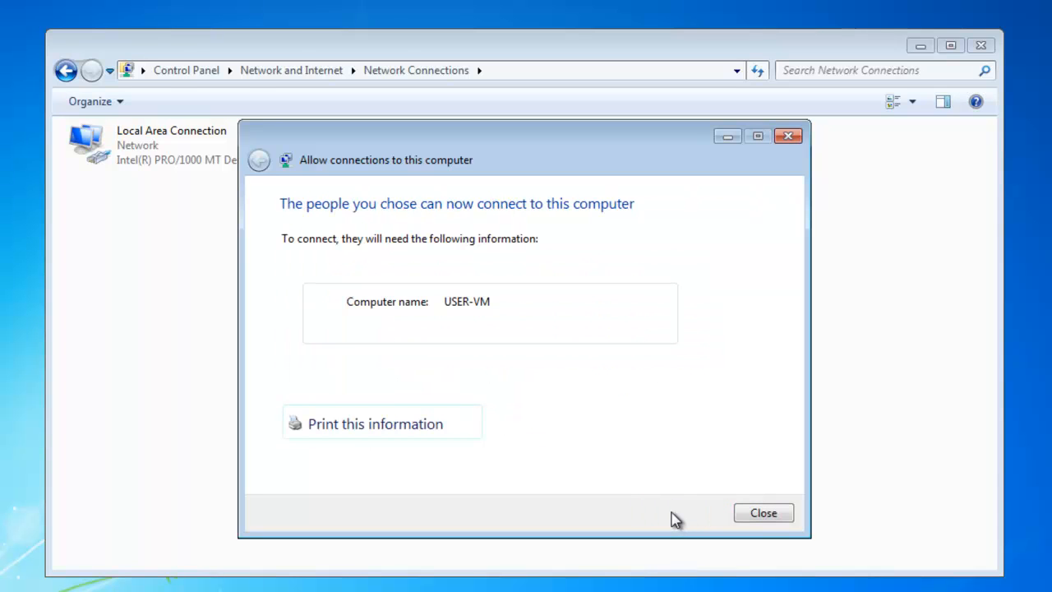
click(772, 517)
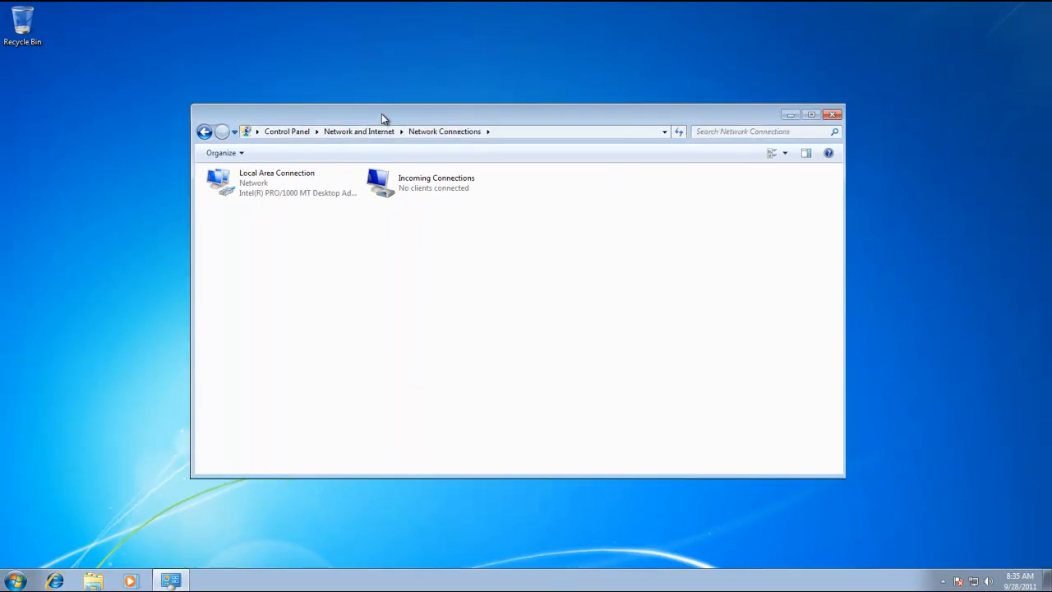
Step: Move the Network Connections window aside and check the Incoming Connections entry
drag(382, 113, 196, 87)
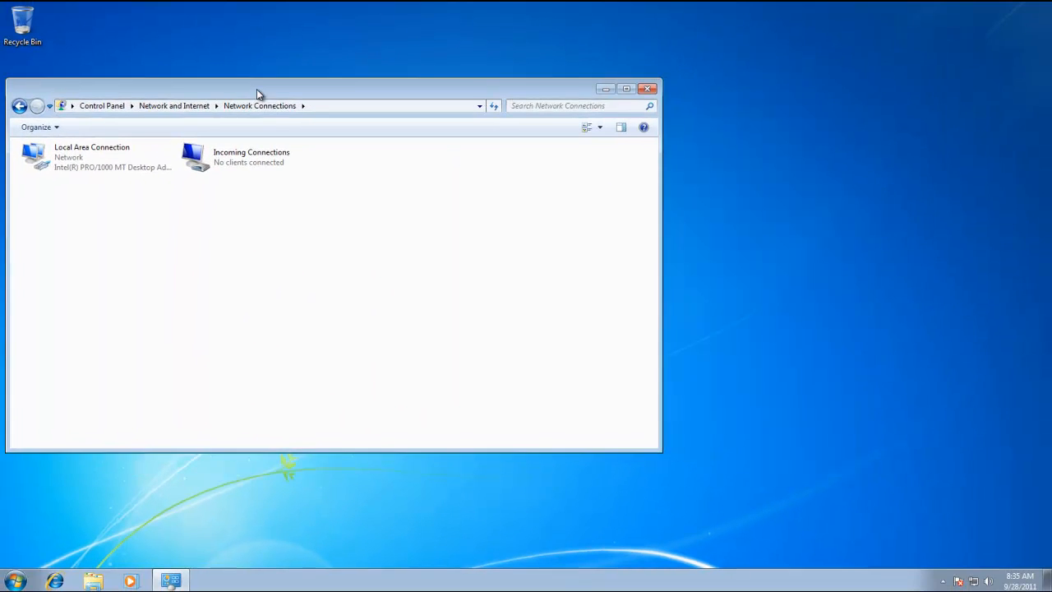
click(214, 159)
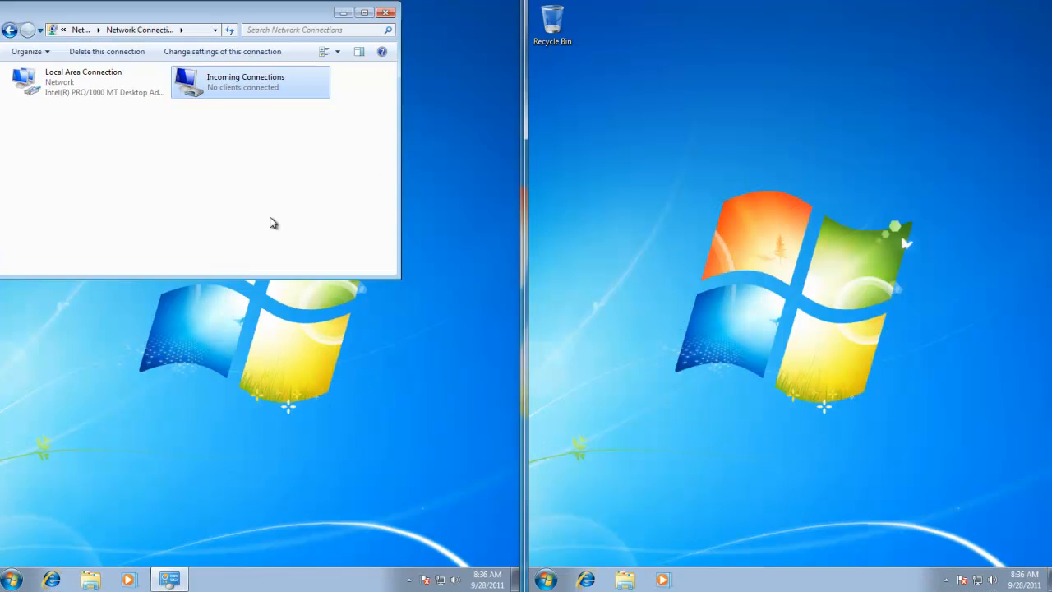
click(254, 206)
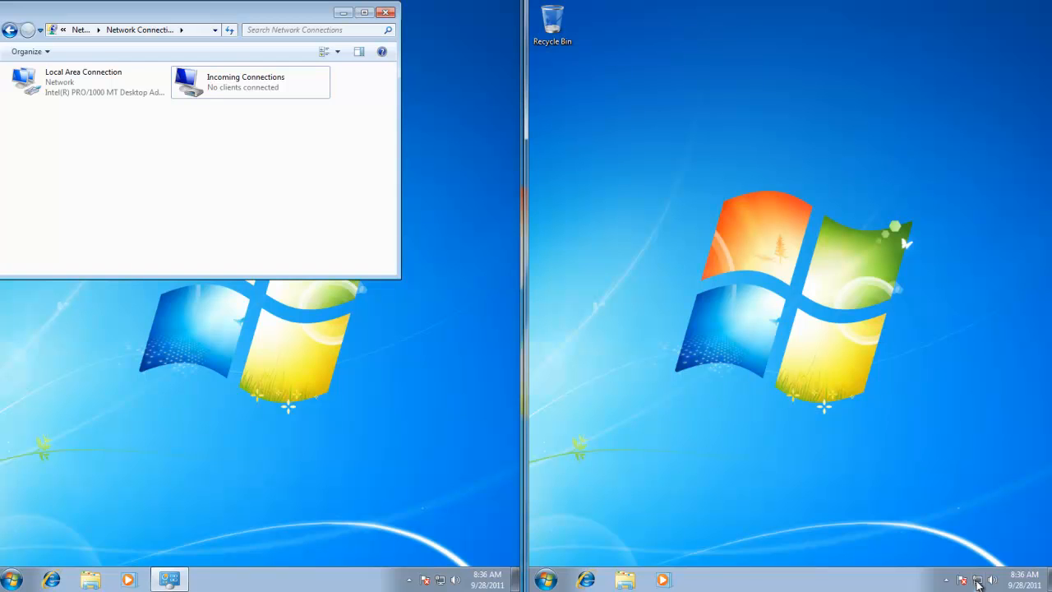
Step: On the second computer, start a new workplace connection from the Network and Sharing Center, using the Internet connection (VPN)
click(977, 582)
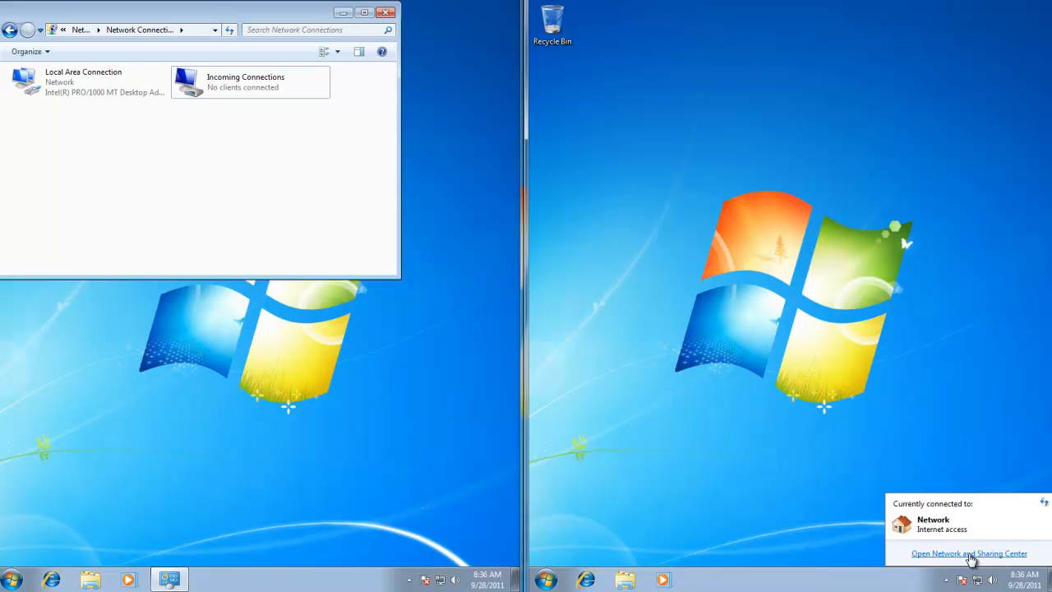
click(970, 553)
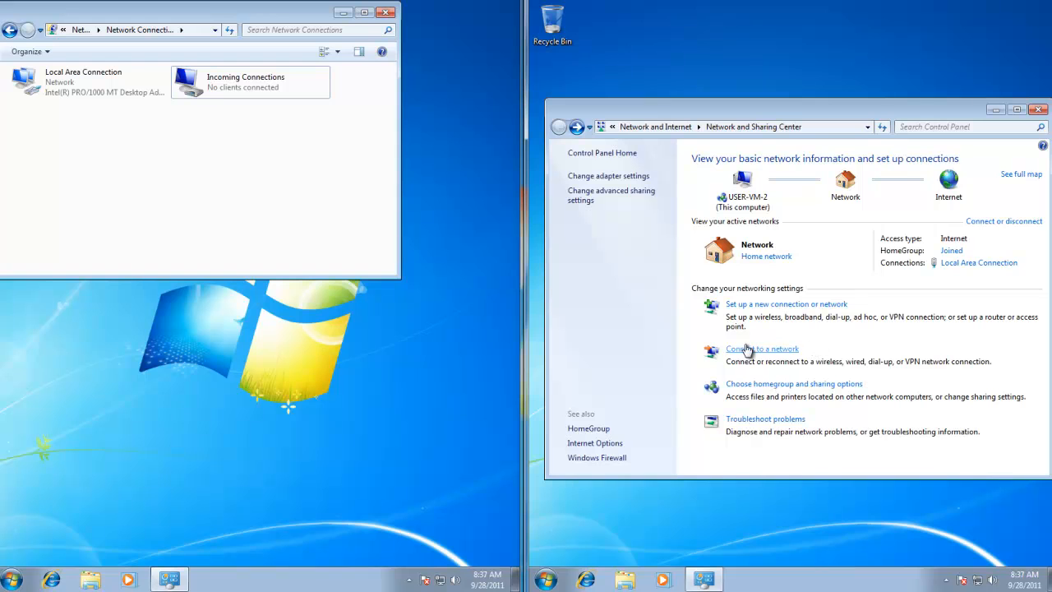
click(803, 305)
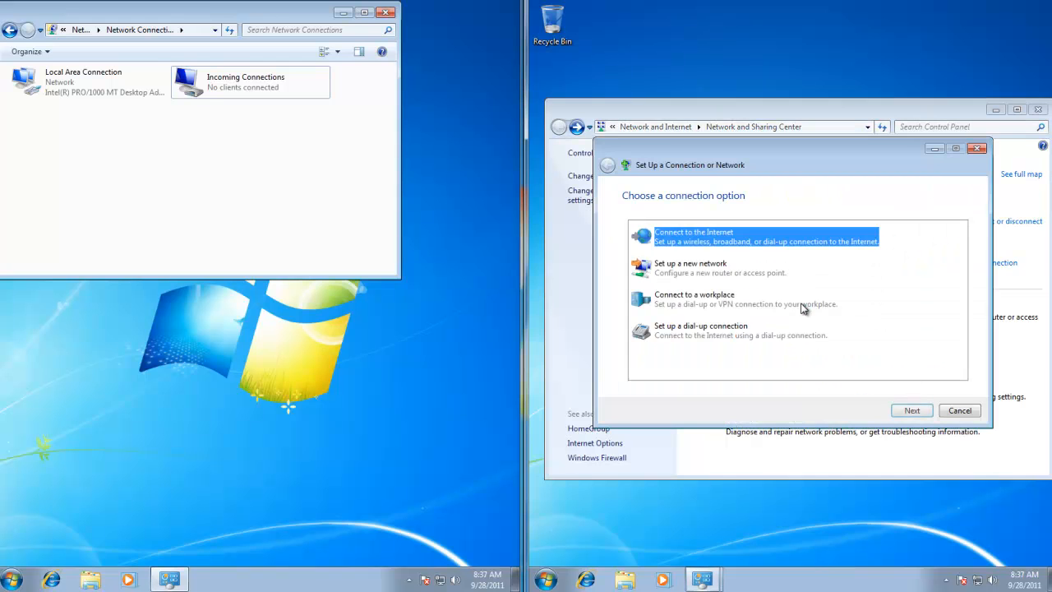
click(688, 303)
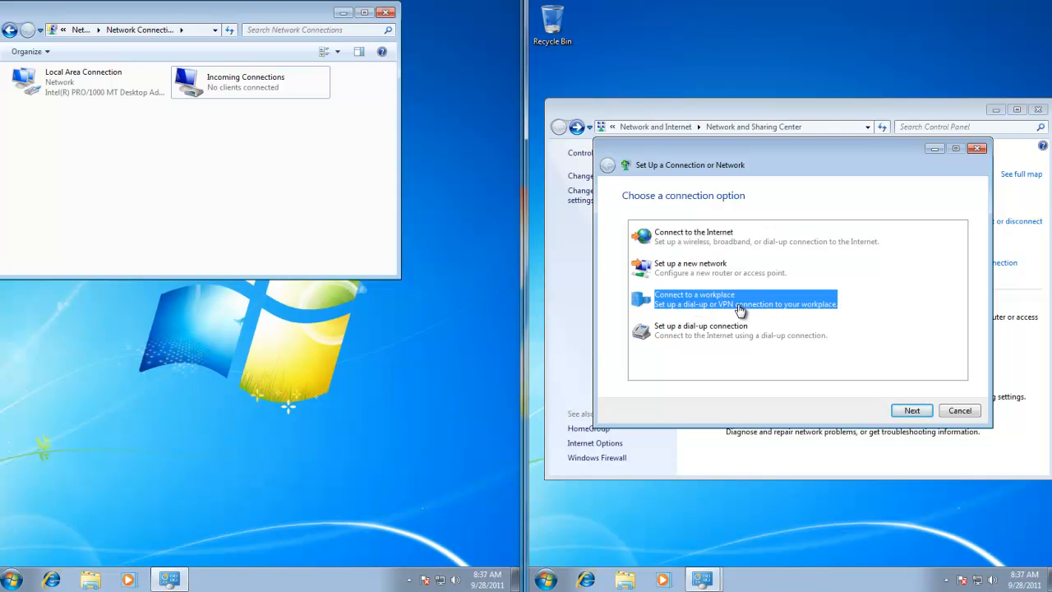
click(913, 411)
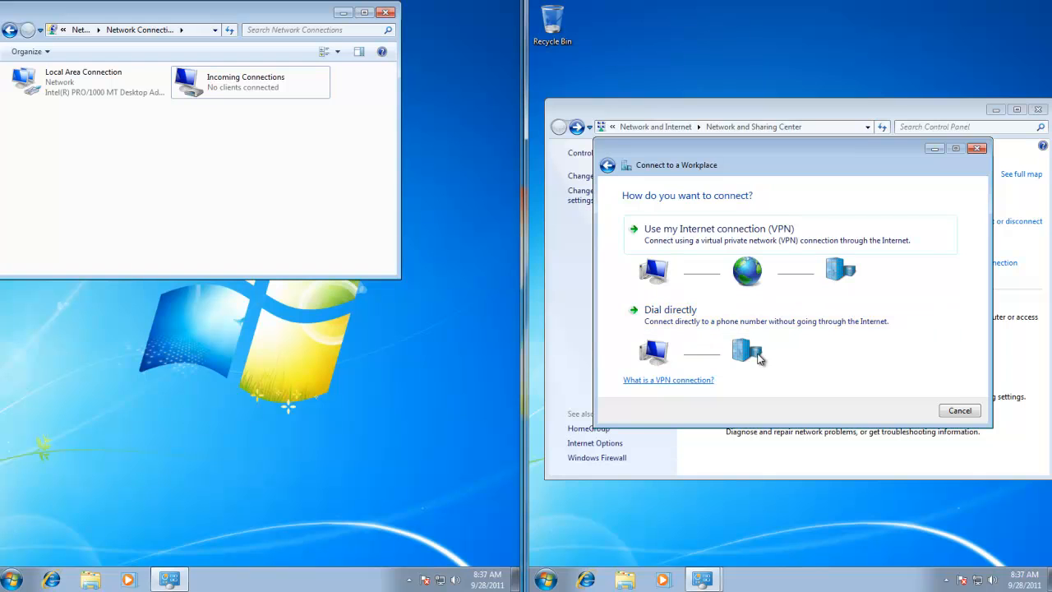
click(736, 233)
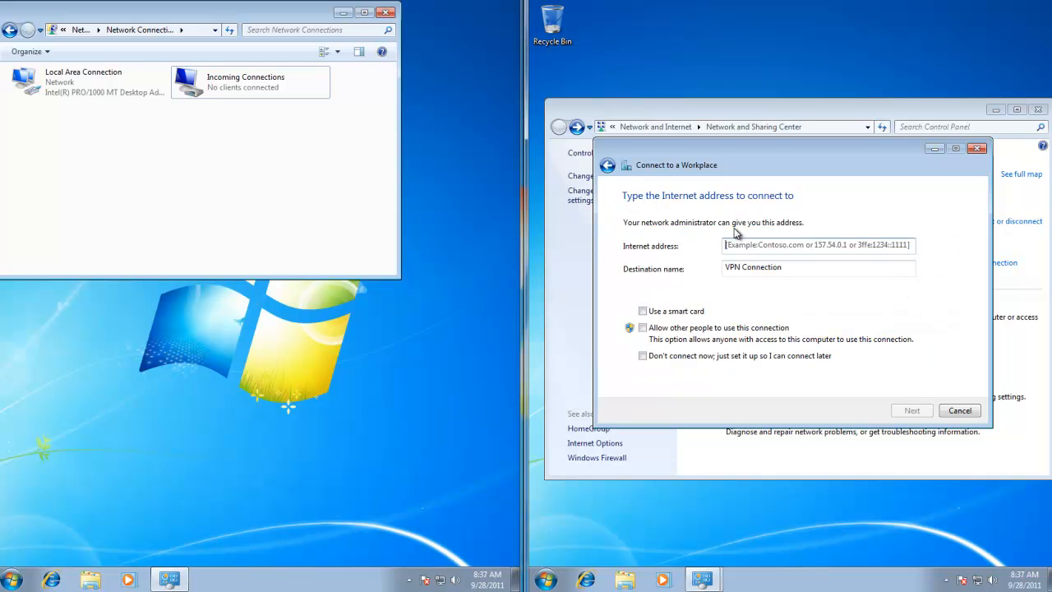
Step: Set the workplace connection's Internet address to user-vm, keep the destination name VPN Connection, and continue to the sign-in details
click(737, 244)
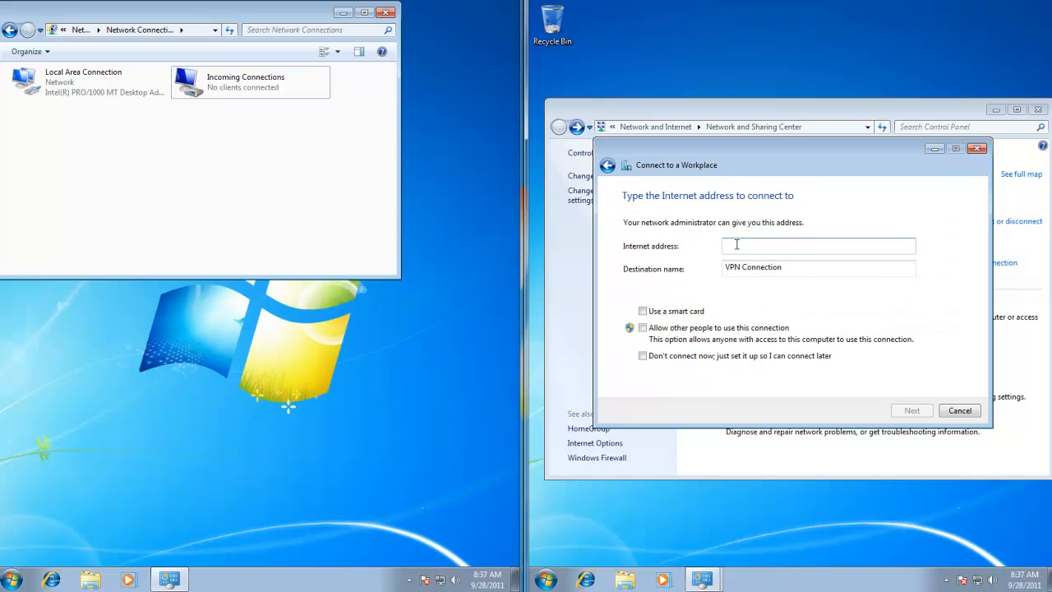
text(user-vm)
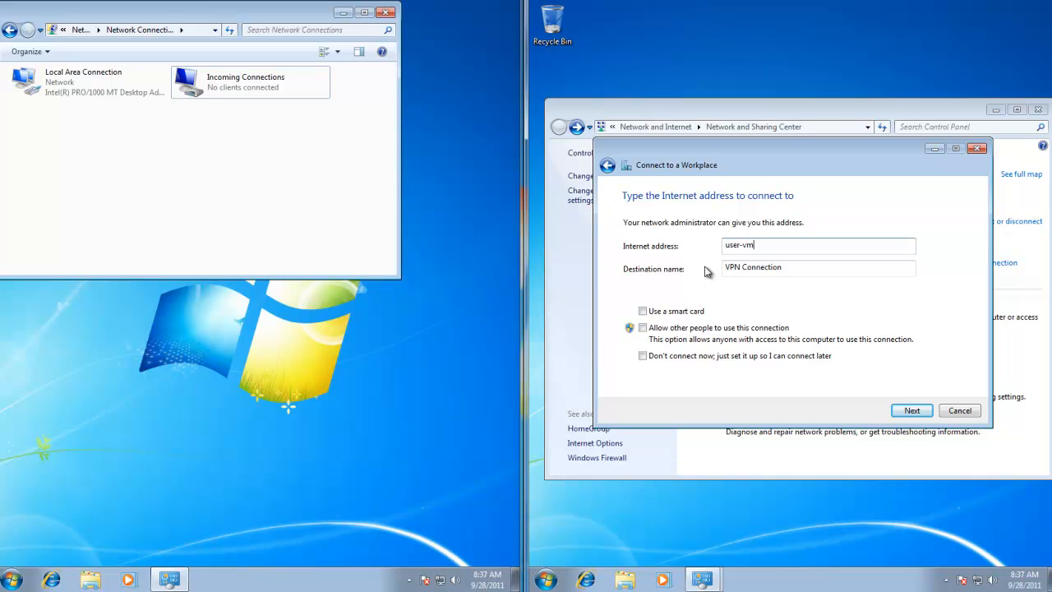
click(728, 268)
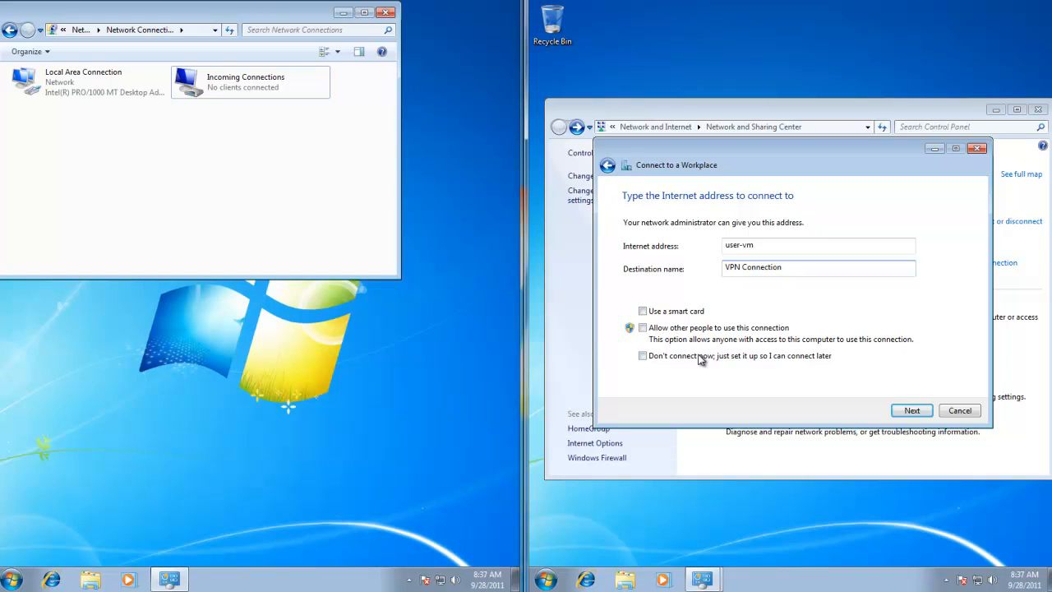
click(911, 411)
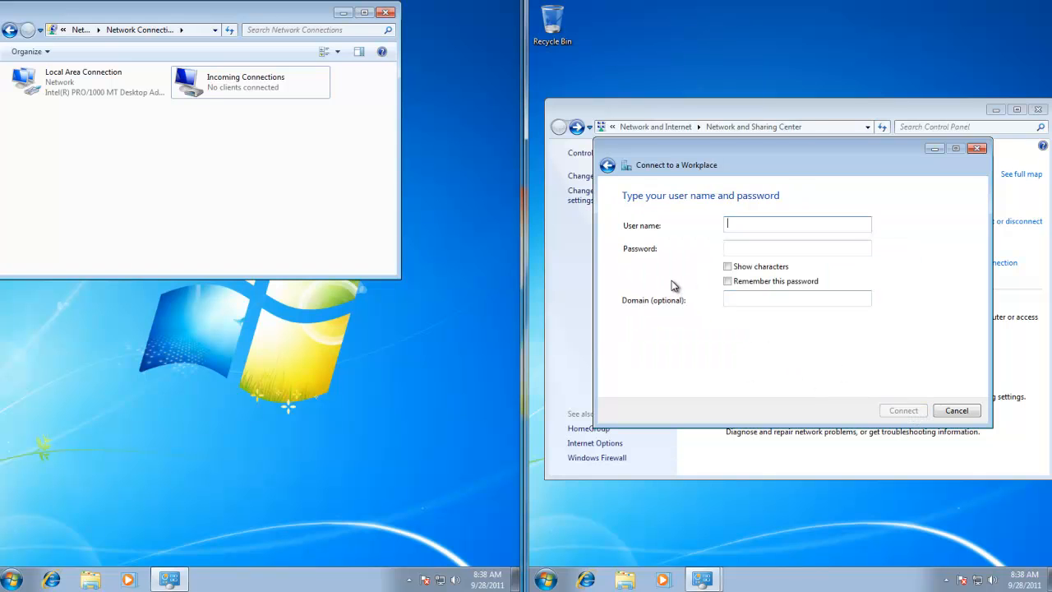
Step: Enter the user name monvpn and the account password, have the password remembered, and connect to the VPN
text(monvpn)
key(Tab)
text(••)
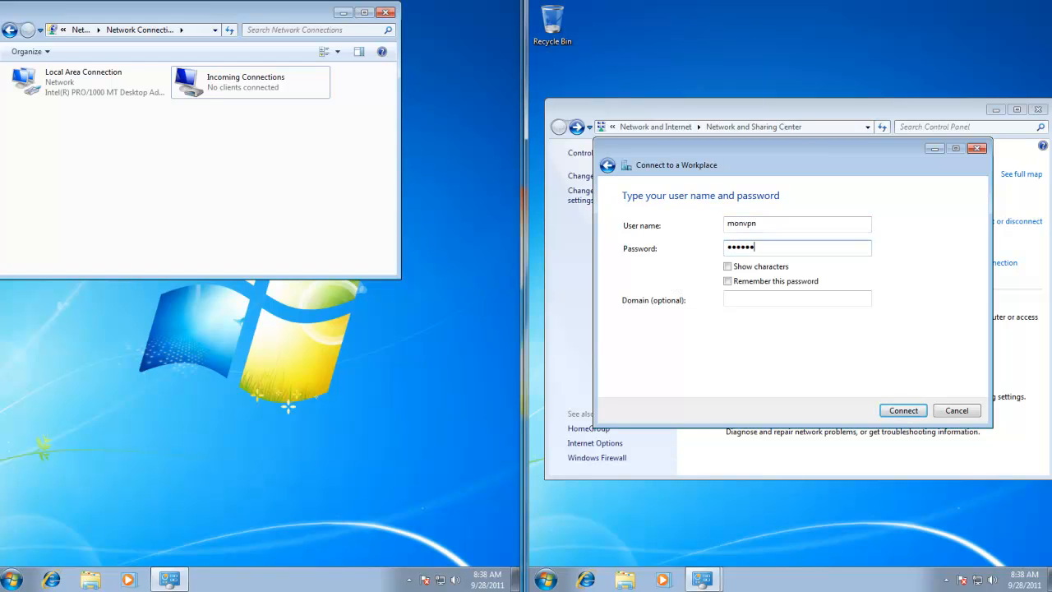
click(787, 283)
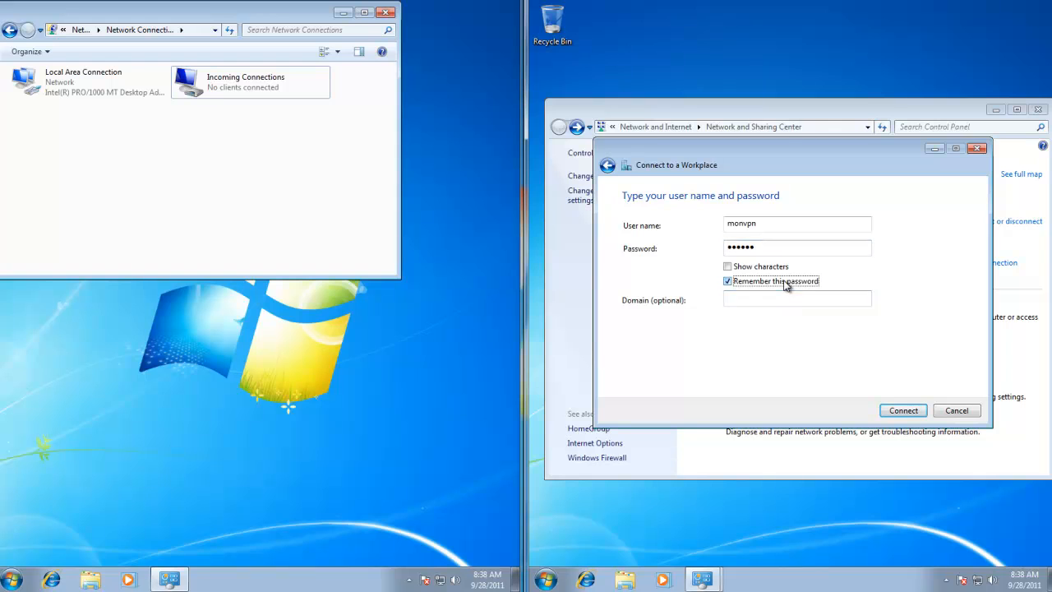
click(903, 410)
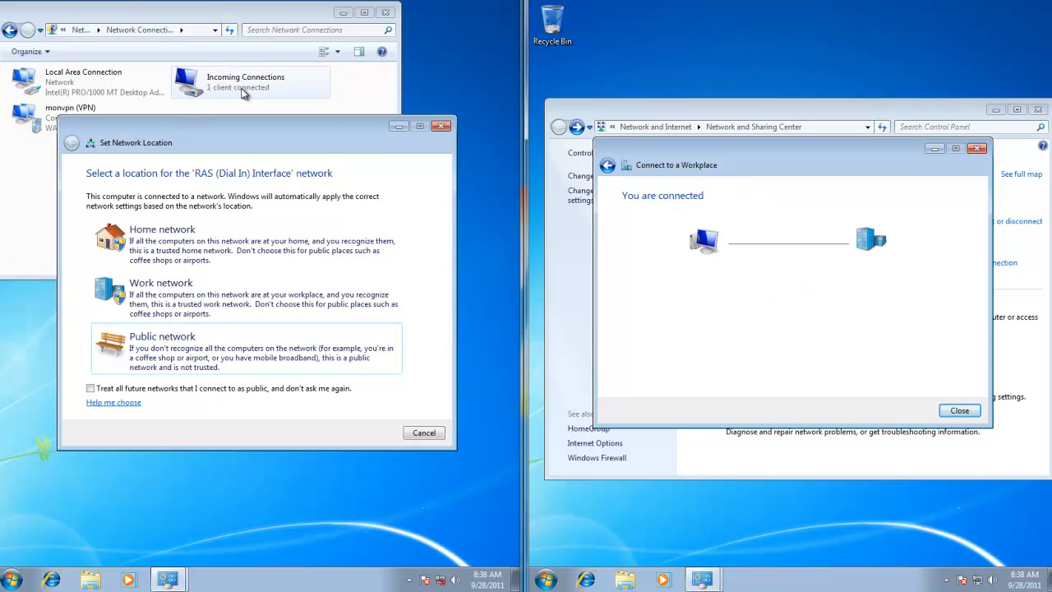
Step: On the first computer, set the RAS (Dial In) Interface location to Home network, and cancel the homegroup wizard after clearing Pictures, Videos and Music
drag(88, 133, 95, 178)
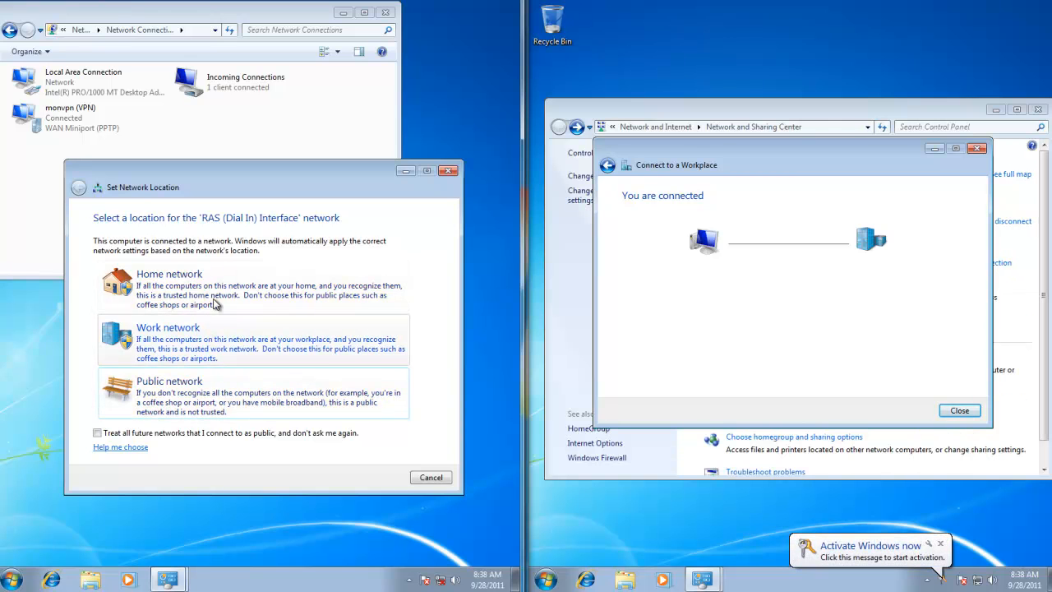
click(187, 288)
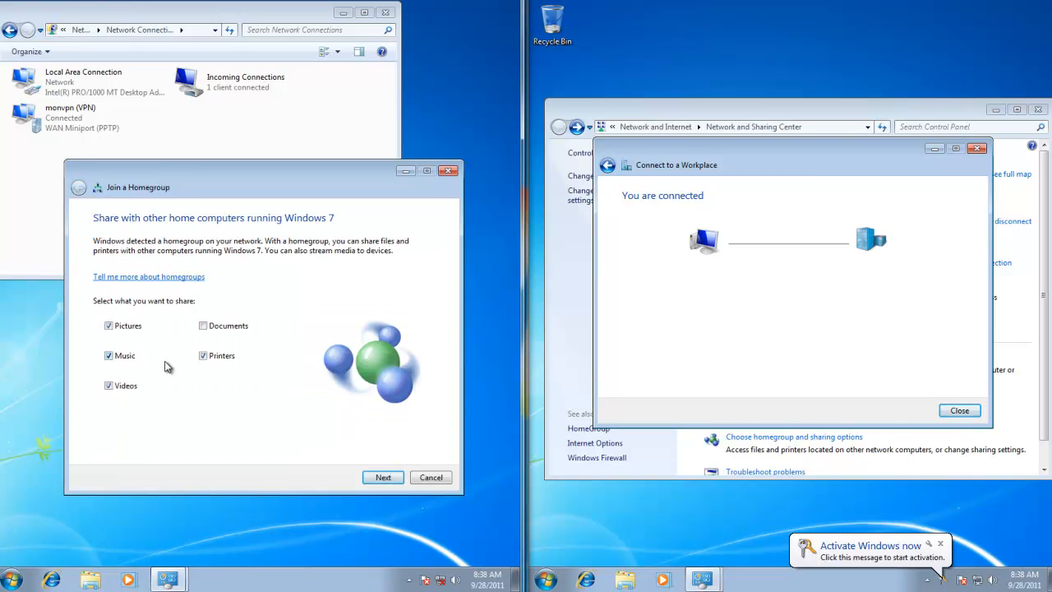
click(109, 326)
click(108, 385)
click(109, 355)
click(383, 477)
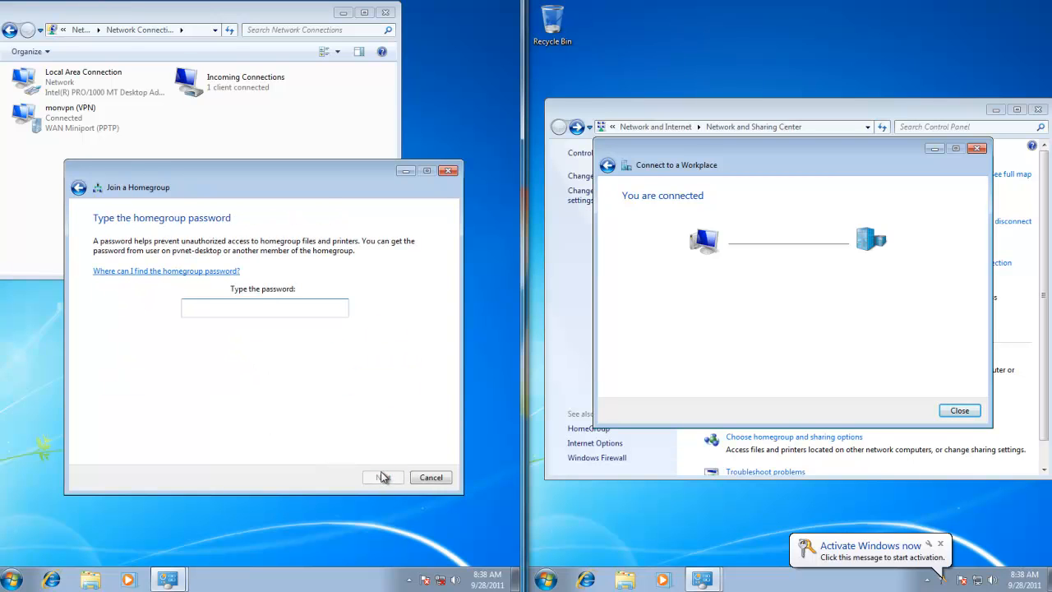
click(431, 477)
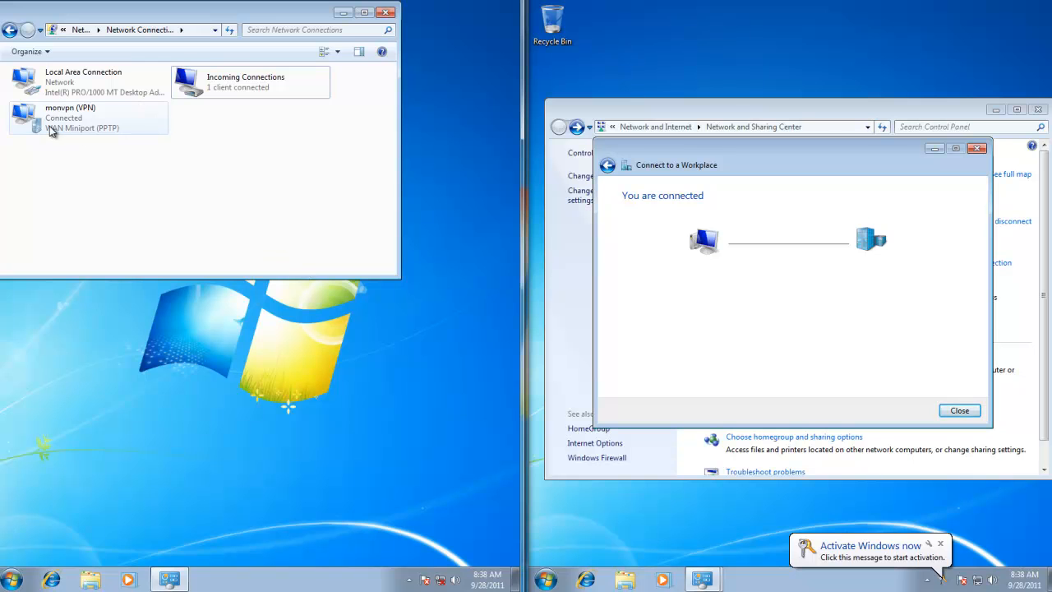
Step: Close the connection wizard on the second computer and run ipconfig in an enlarged Command Prompt to examine its IP configuration
click(960, 411)
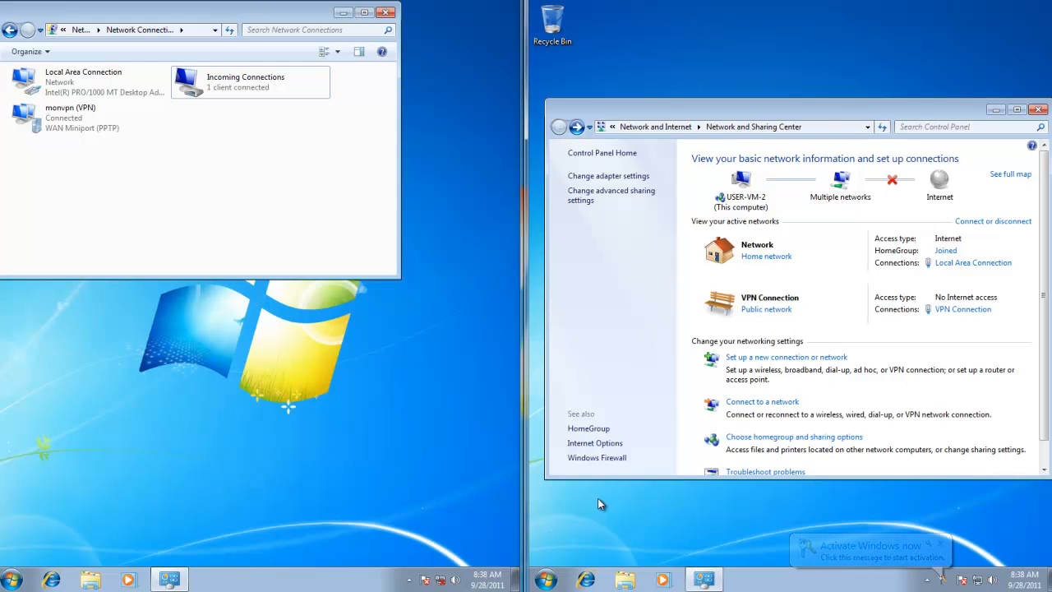
key(super+r)
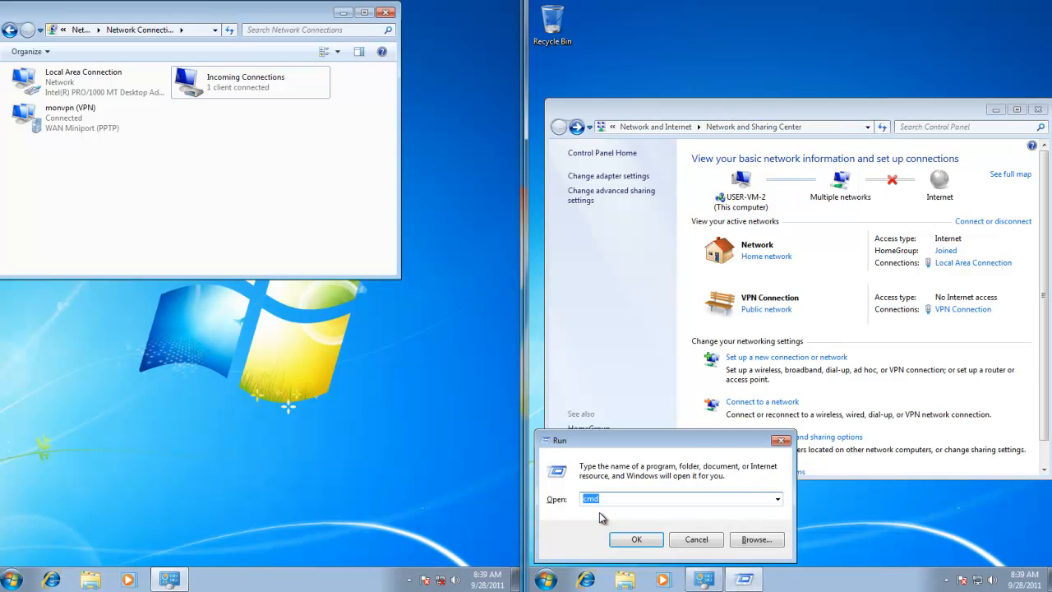
key(Return)
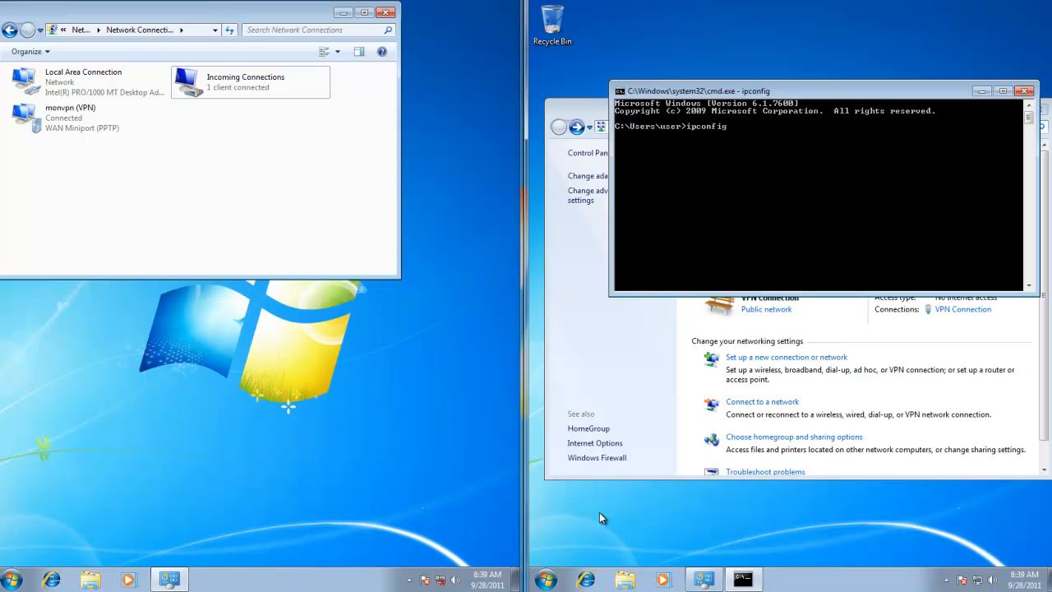
key(Return)
key(super+Left)
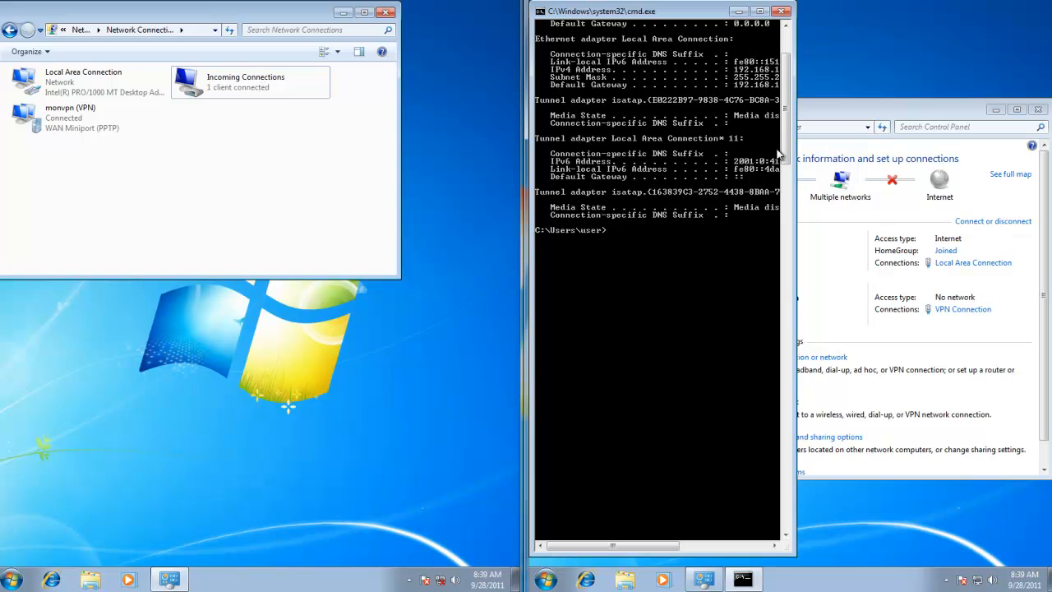
key(super+Up)
scroll(855, 178, up, 3)
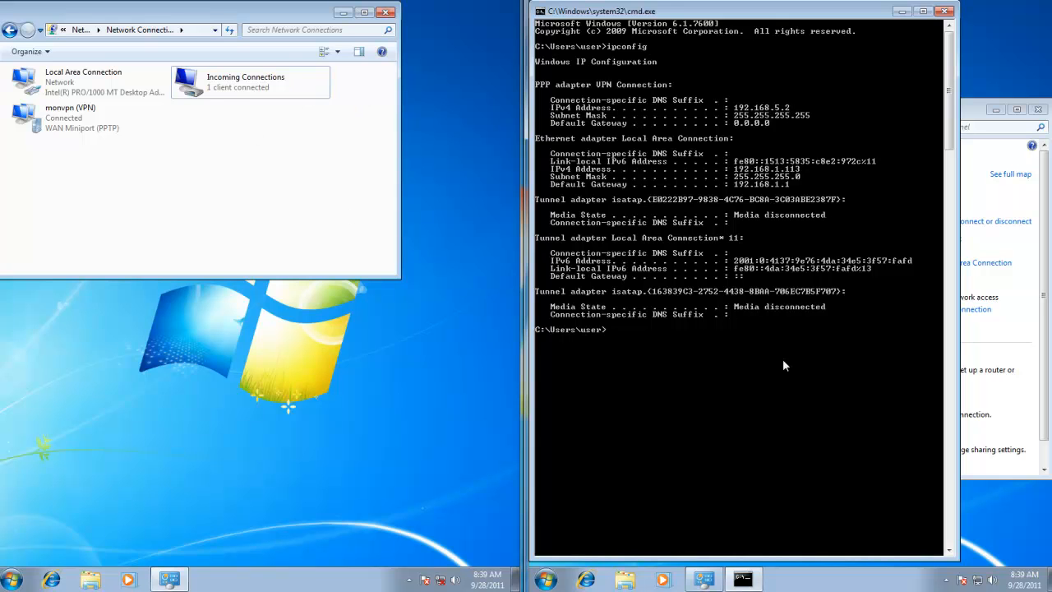
Step: Ping 192.168.5.1 from the second computer to test the VPN link
text(ing 192.168.5.1)
key(Return)
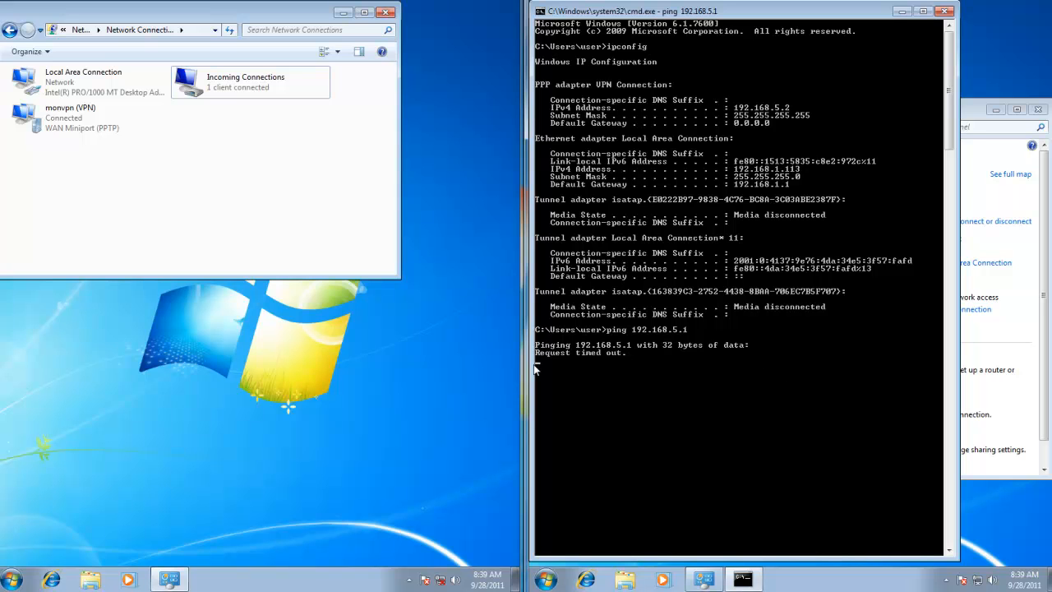
Step: On the first computer, turn off Windows Firewall for both home or work and public networks, and close the Control Panel window
click(6, 583)
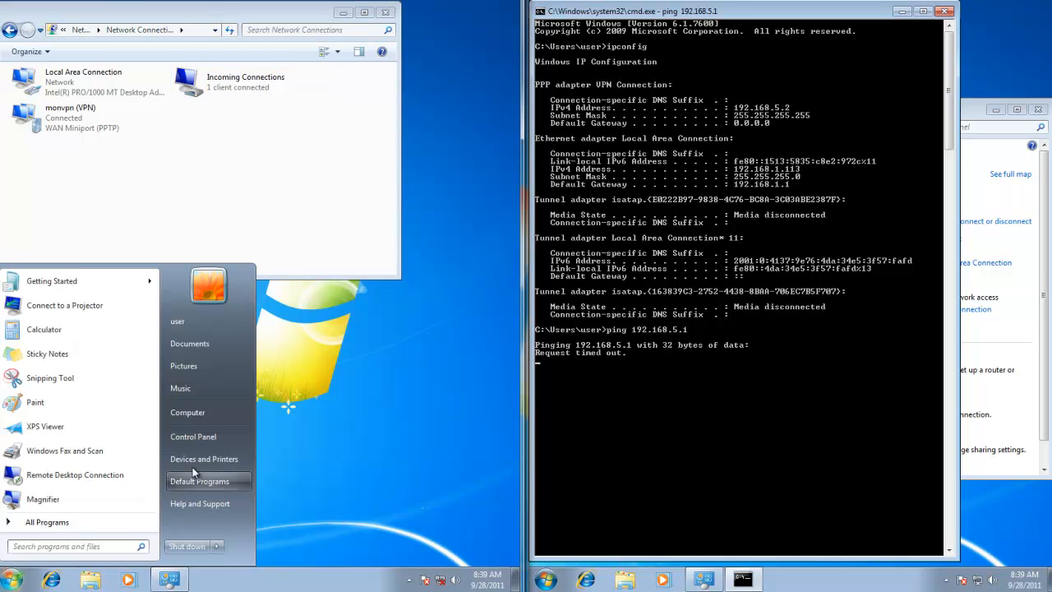
click(215, 438)
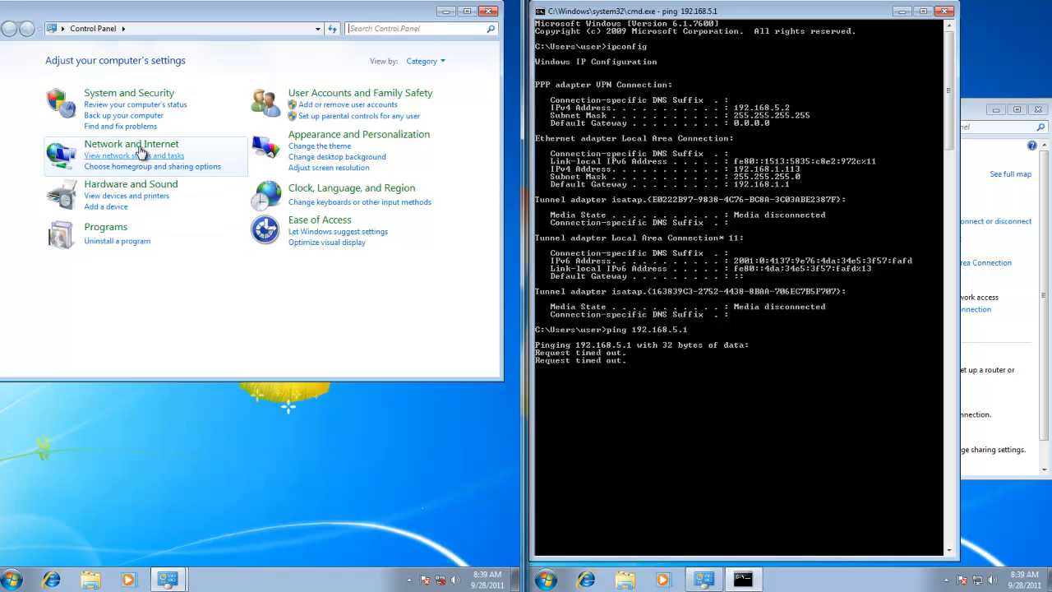
click(139, 94)
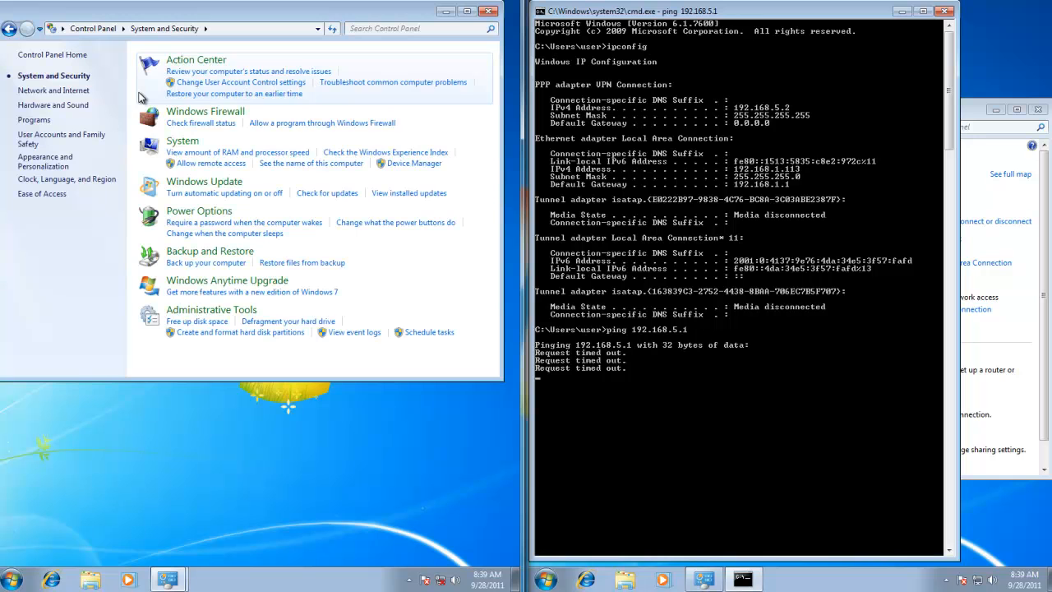
click(203, 117)
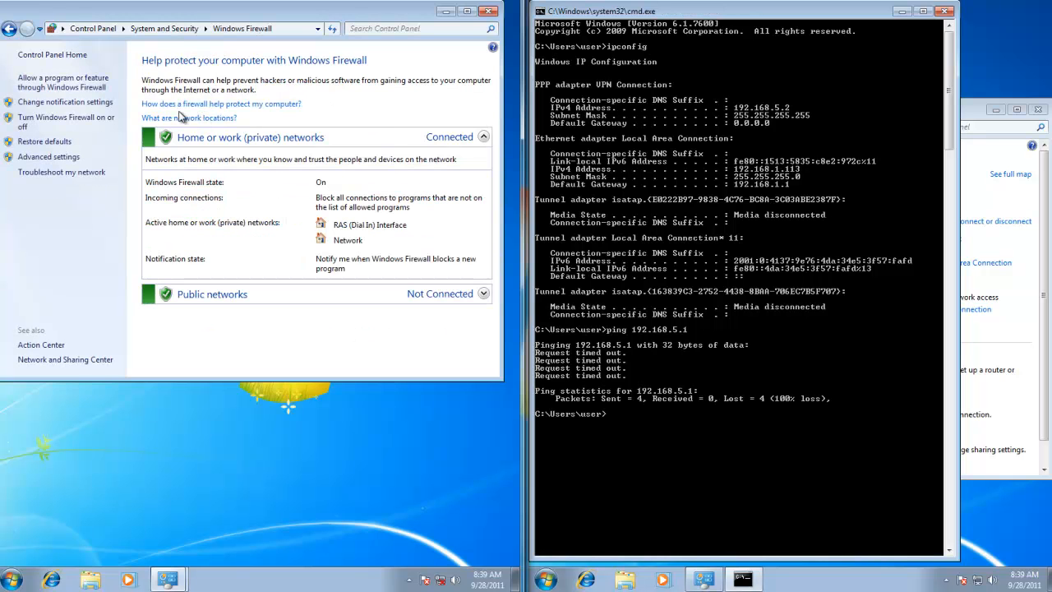
click(65, 123)
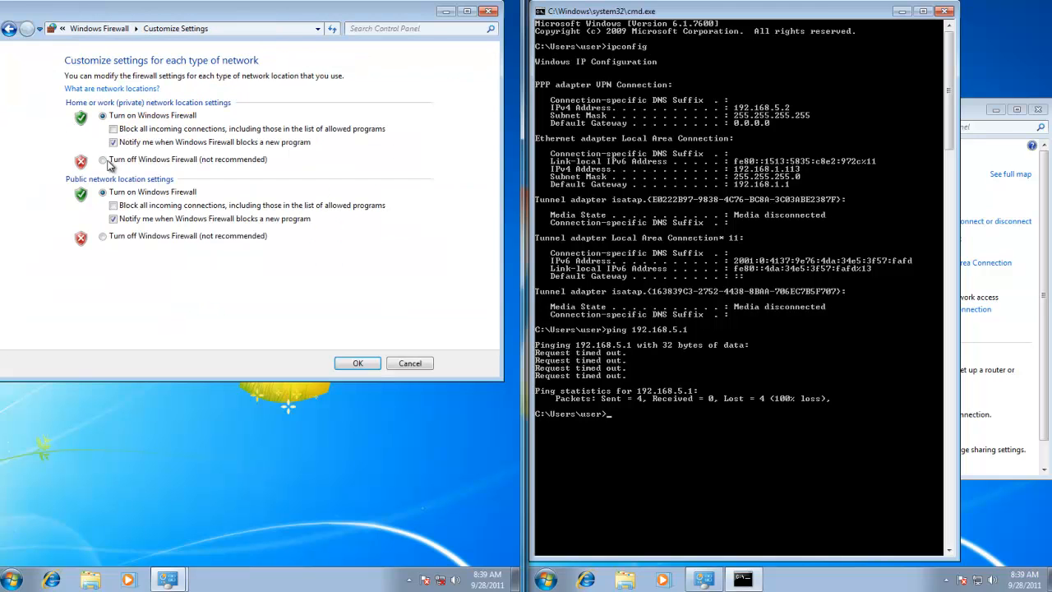
click(103, 159)
click(104, 237)
click(358, 363)
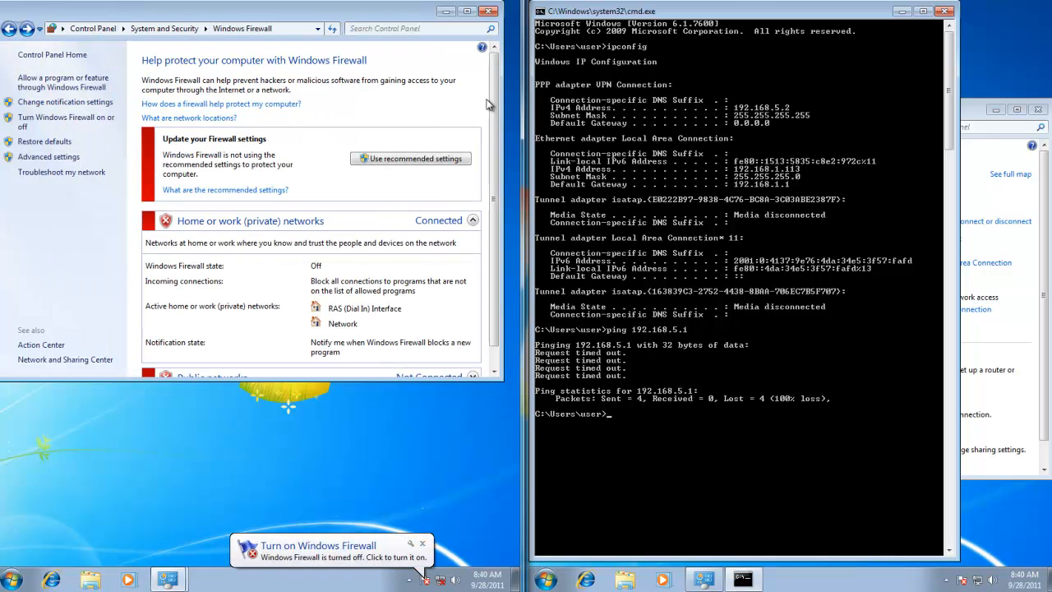
click(489, 11)
Step: Repeat the ping to 192.168.5.1 in the second computer's Command Prompt
click(728, 320)
key(Up)
key(Return)
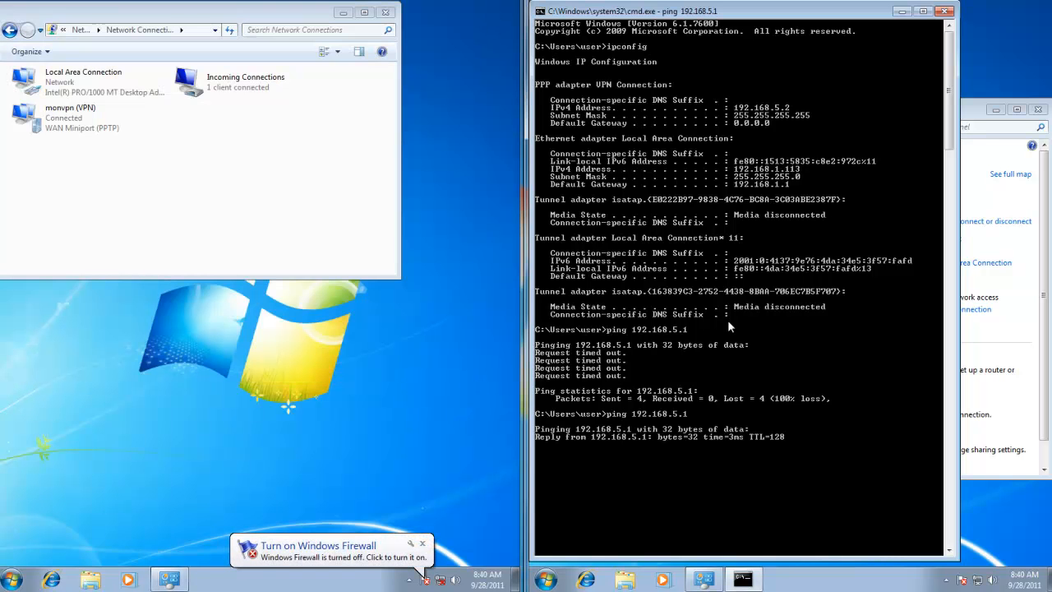